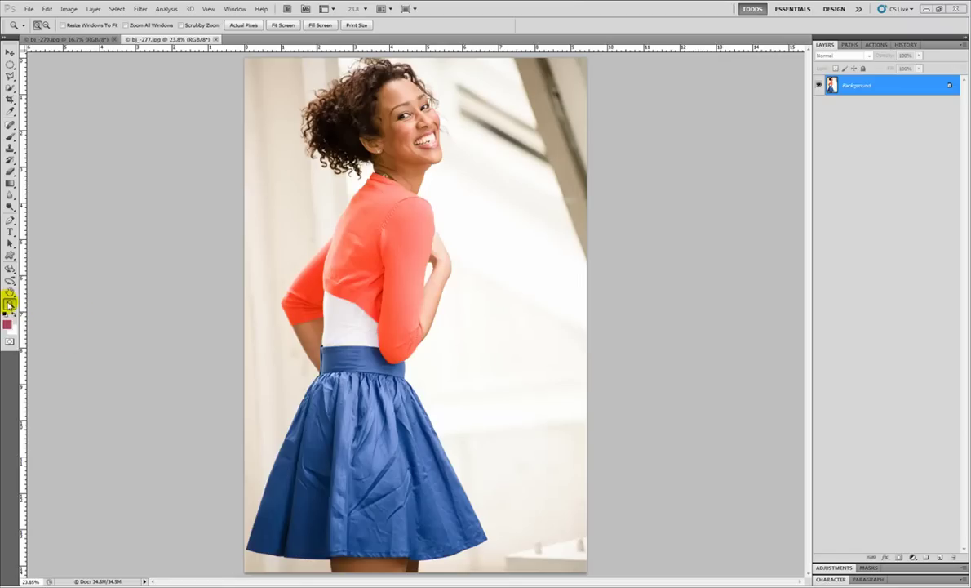
Examine the wrinkles across the blue skirt at 100% magnification, and view the whole photo for comparison.
double_click(9, 303)
key(space)
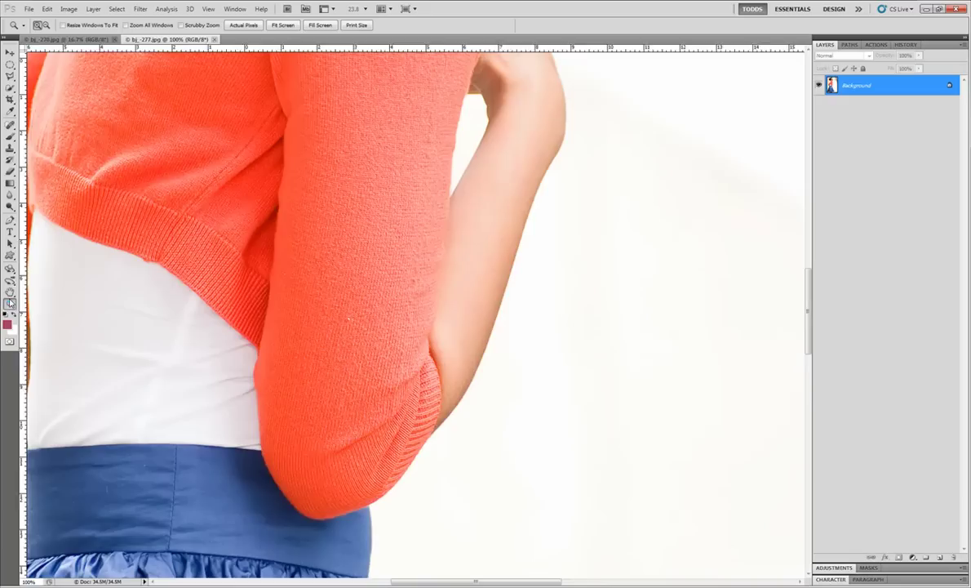
drag(191, 345, 251, 177)
drag(284, 467, 306, 317)
drag(243, 274, 290, 252)
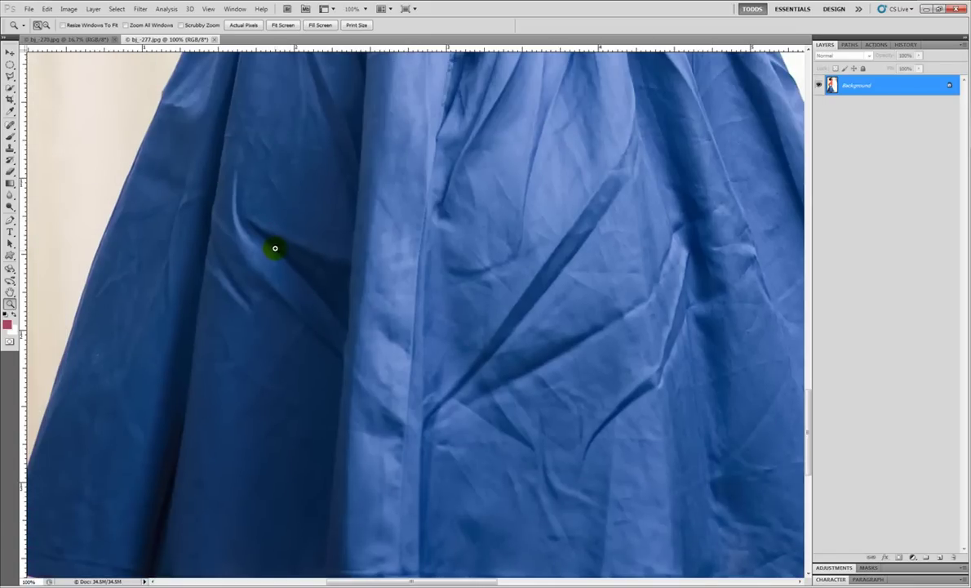
drag(274, 247, 234, 291)
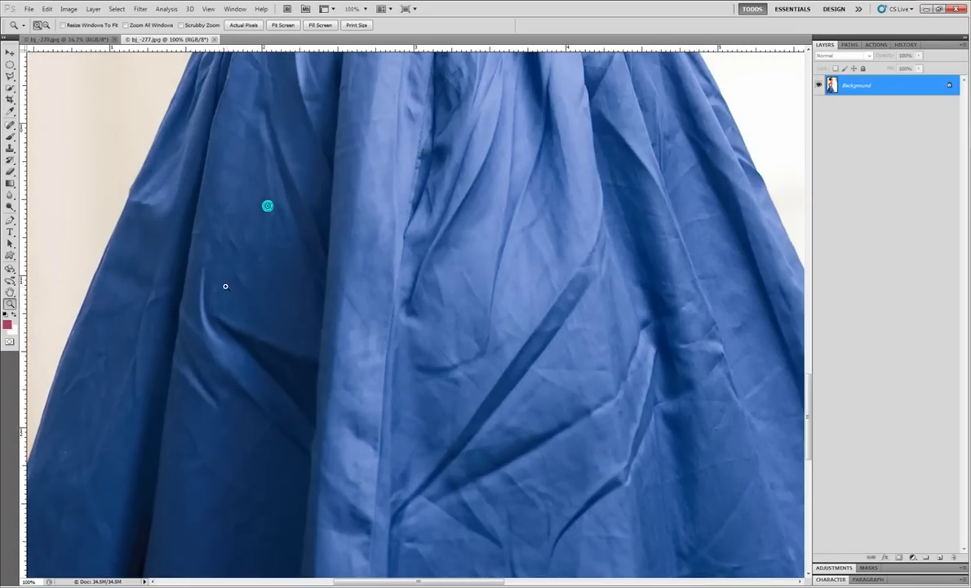
key(ctrl+0)
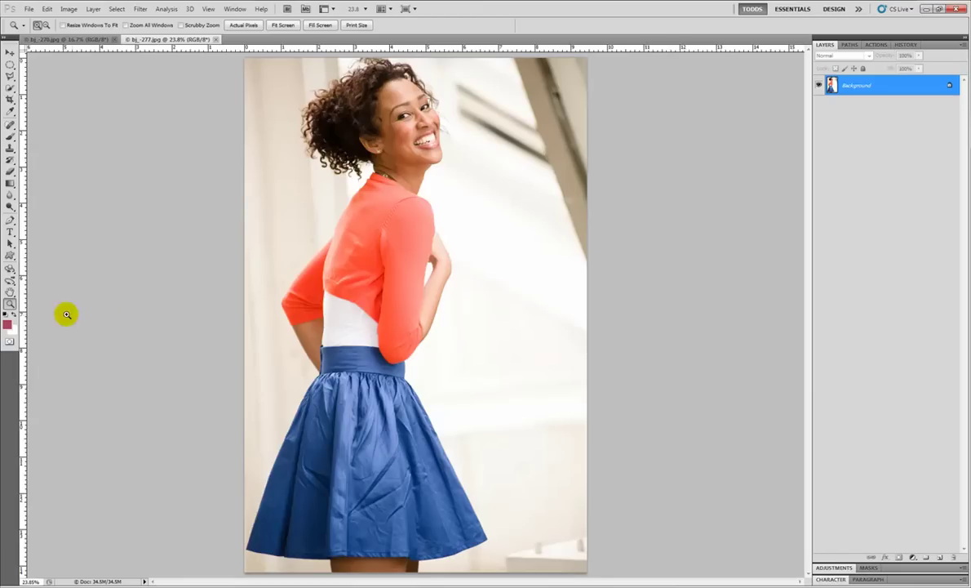
double_click(11, 305)
drag(192, 321, 255, 146)
drag(251, 282, 316, 225)
drag(253, 250, 319, 200)
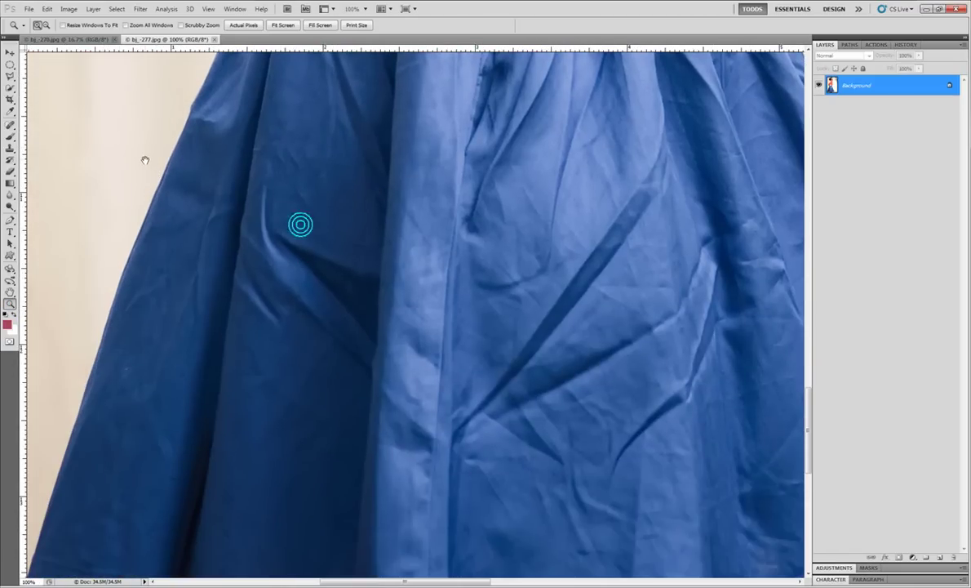
mouse_move(140, 166)
mouse_down()
mouse_move(65, 145)
mouse_move(91, 165)
mouse_move(76, 180)
mouse_up()
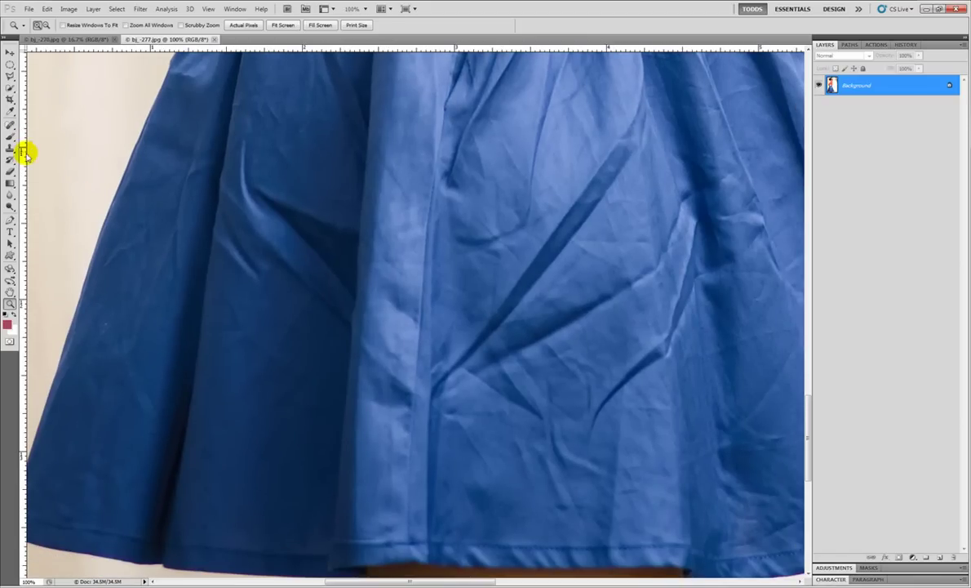
Patch the long diagonal crease at the skirt's centre with fabric from below it, deselect, and compare the result with the opened state.
drag(10, 128, 26, 124)
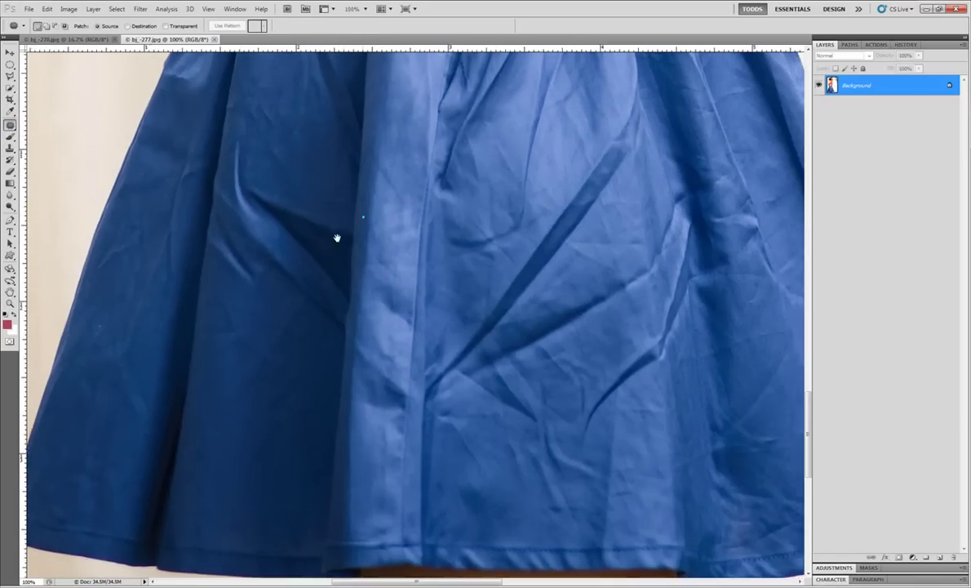
drag(413, 156, 233, 315)
drag(272, 367, 257, 260)
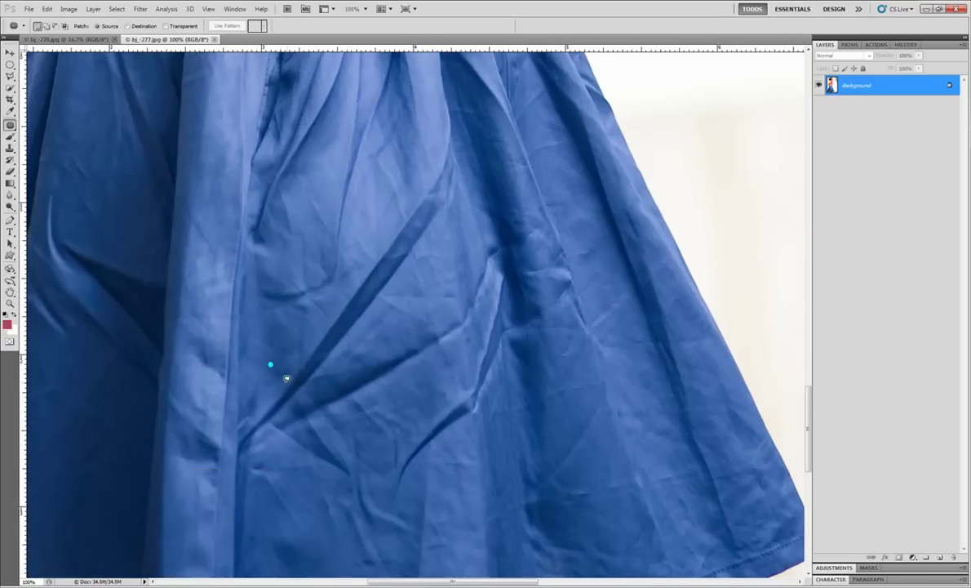
mouse_move(234, 453)
mouse_down()
mouse_move(318, 369)
mouse_move(374, 253)
mouse_move(430, 241)
mouse_move(451, 144)
mouse_move(371, 198)
mouse_move(263, 395)
mouse_up()
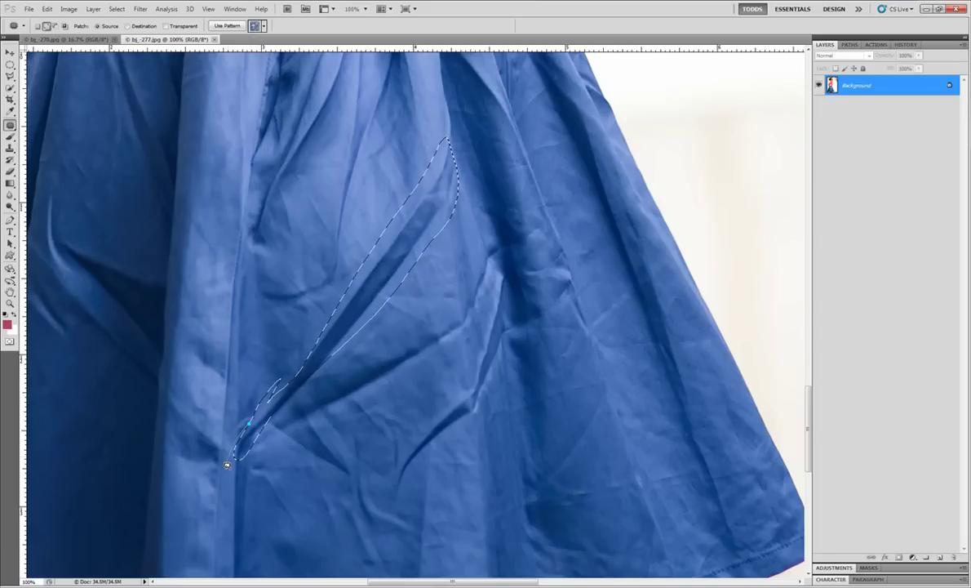
mouse_move(227, 464)
mouse_down()
mouse_move(278, 429)
mouse_move(414, 267)
mouse_move(389, 249)
mouse_move(400, 318)
mouse_move(449, 389)
mouse_move(532, 389)
mouse_move(509, 426)
mouse_move(451, 466)
mouse_move(406, 441)
mouse_move(413, 403)
mouse_up()
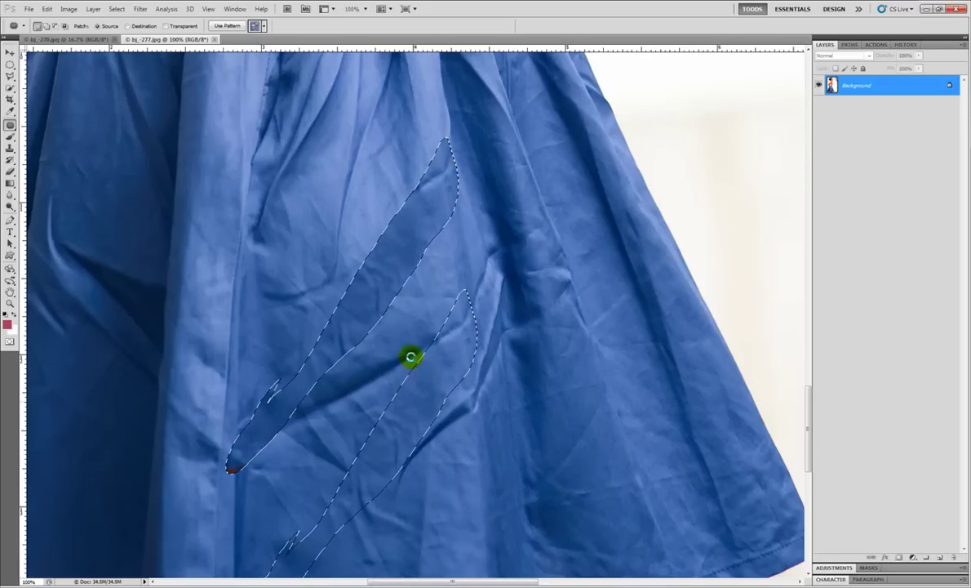
drag(410, 326, 418, 294)
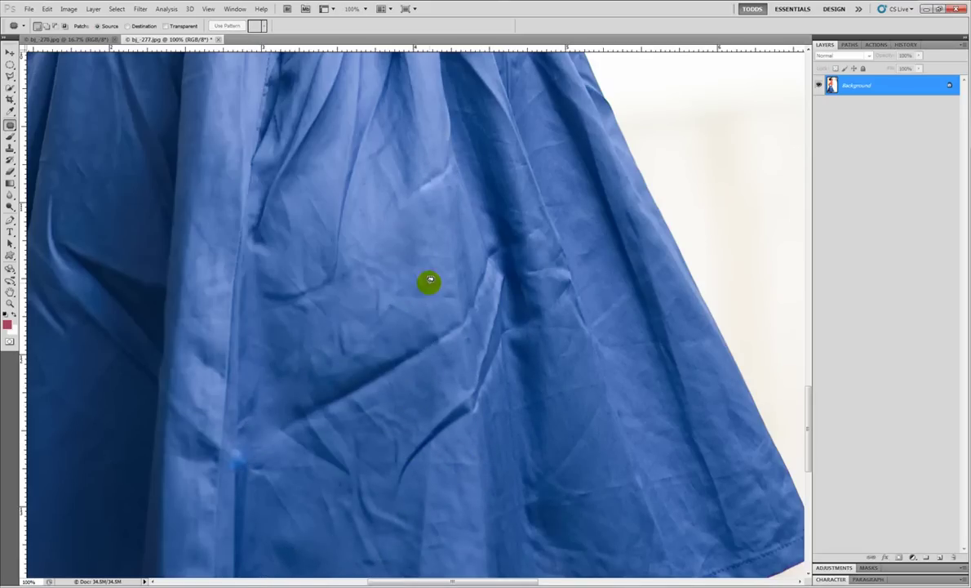
click(608, 211)
click(906, 44)
click(854, 76)
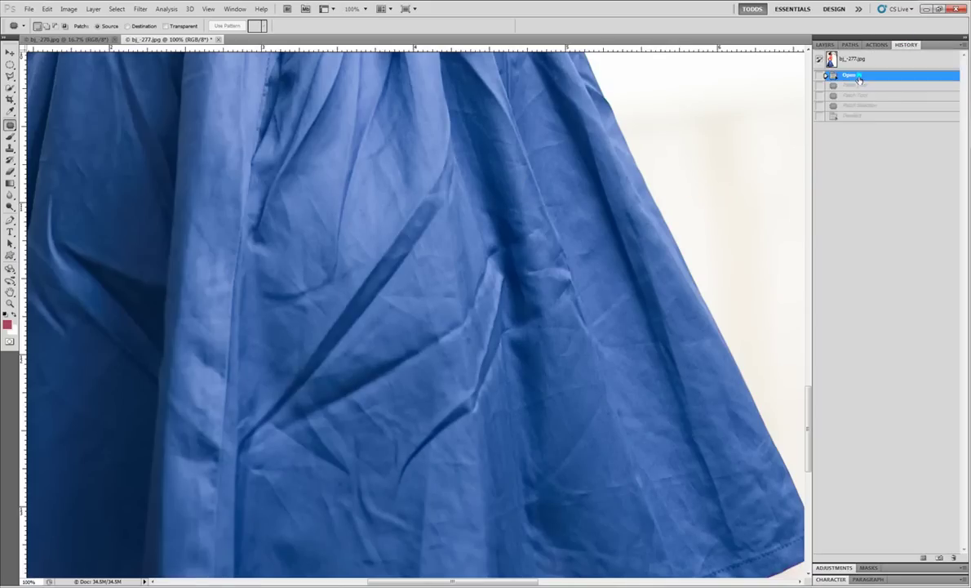
click(849, 118)
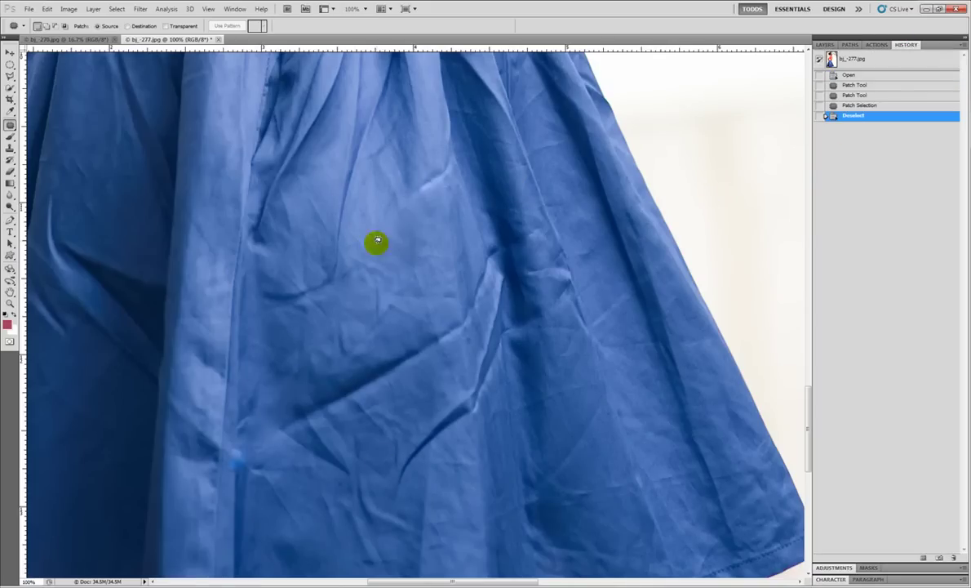
Remove the long vertical crease on the skirt's upper centre panel using the content-aware Spot Healing Brush at size 40.
drag(348, 297, 330, 364)
drag(290, 460, 321, 218)
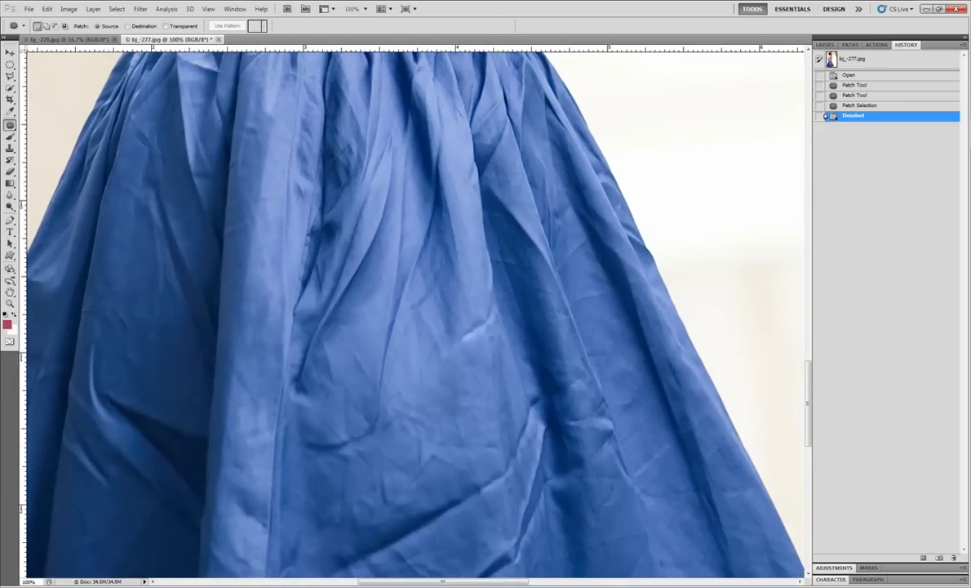
click(10, 125)
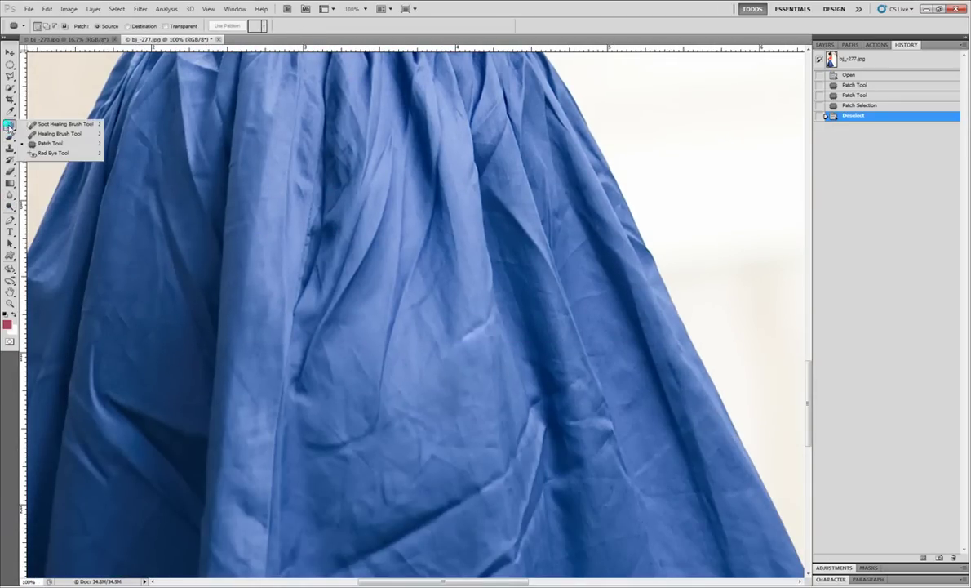
click(37, 124)
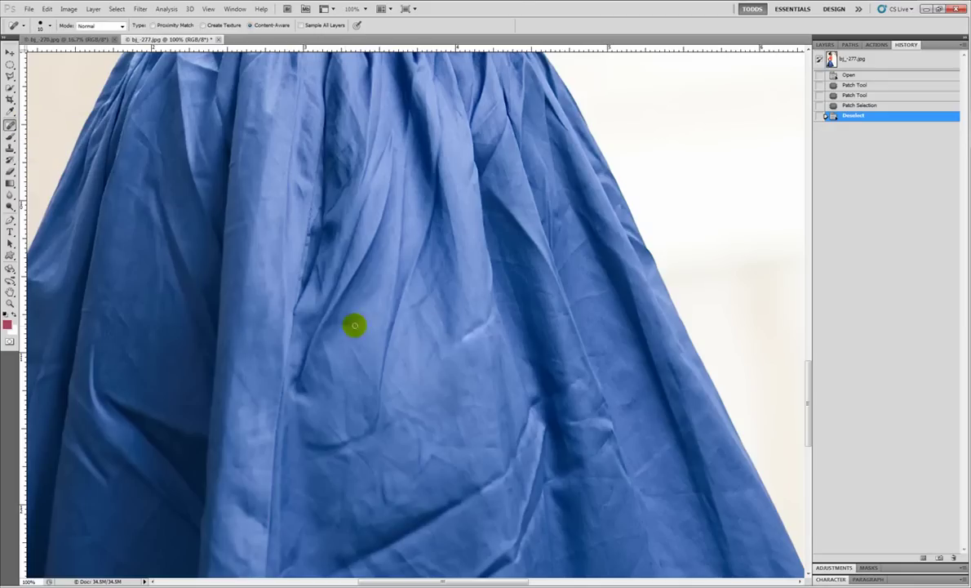
key(])
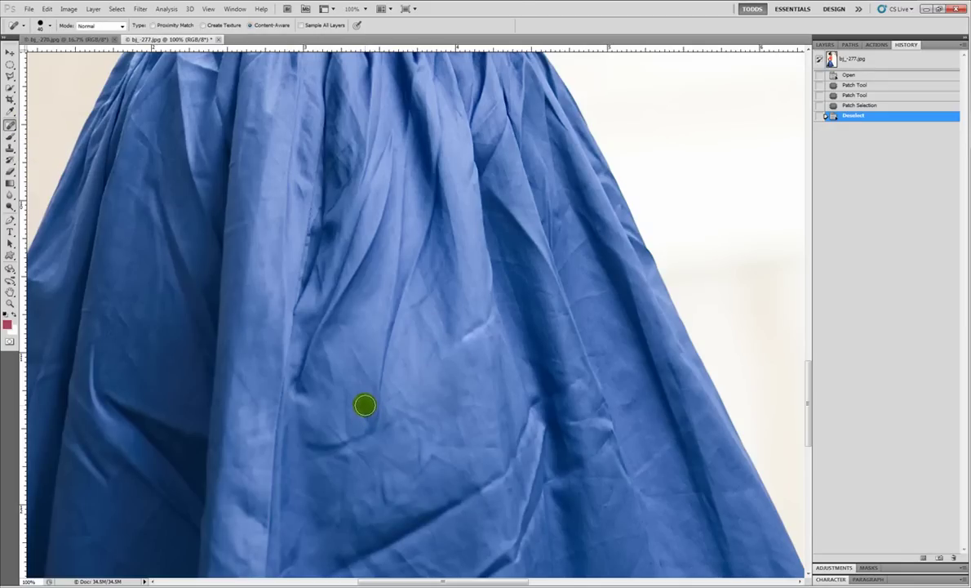
mouse_move(372, 392)
mouse_down()
mouse_move(399, 294)
mouse_move(405, 162)
mouse_move(397, 177)
mouse_up()
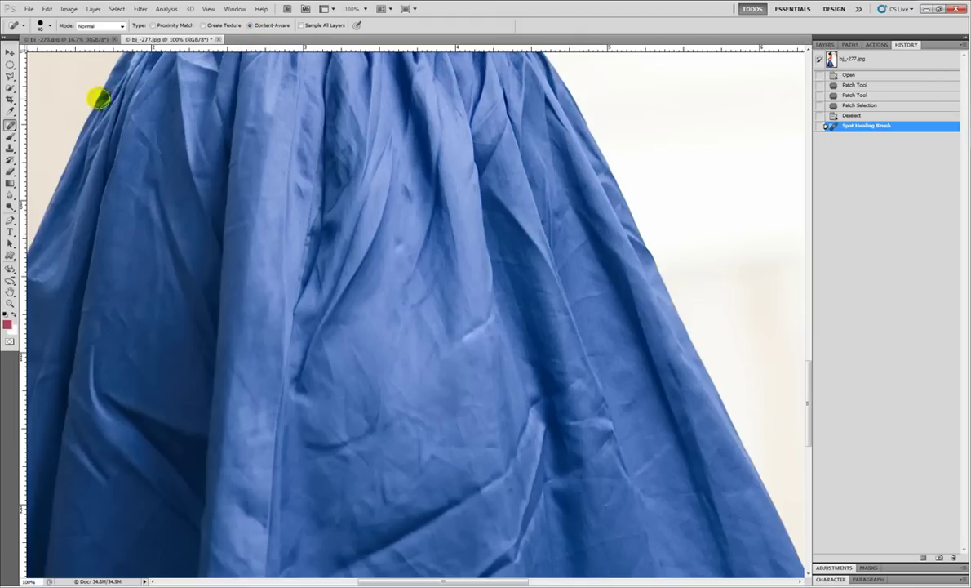
Outline the narrow slanted folds beside the skirt's central pleat with the Polygonal Lasso and fill them to match the surrounding fabric.
click(10, 75)
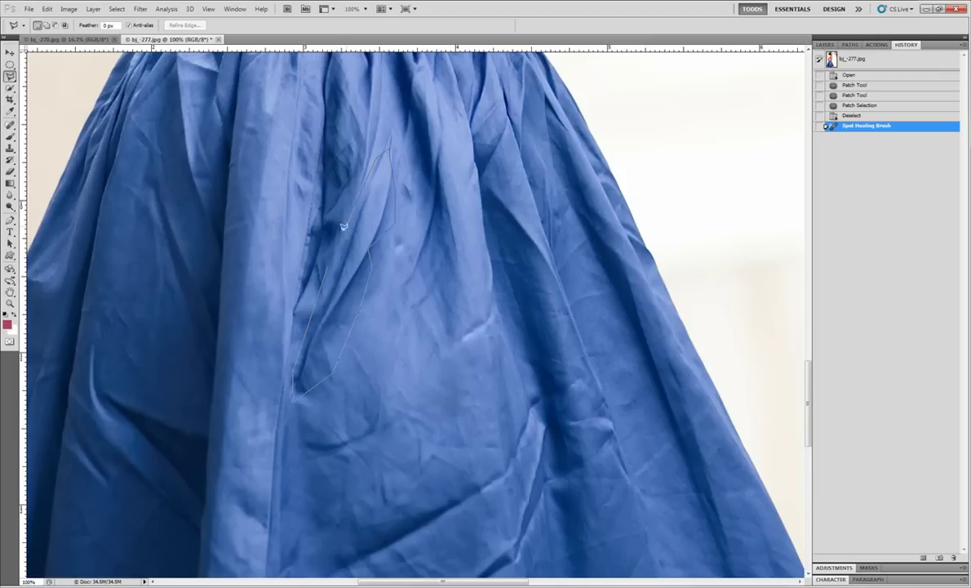
click(327, 266)
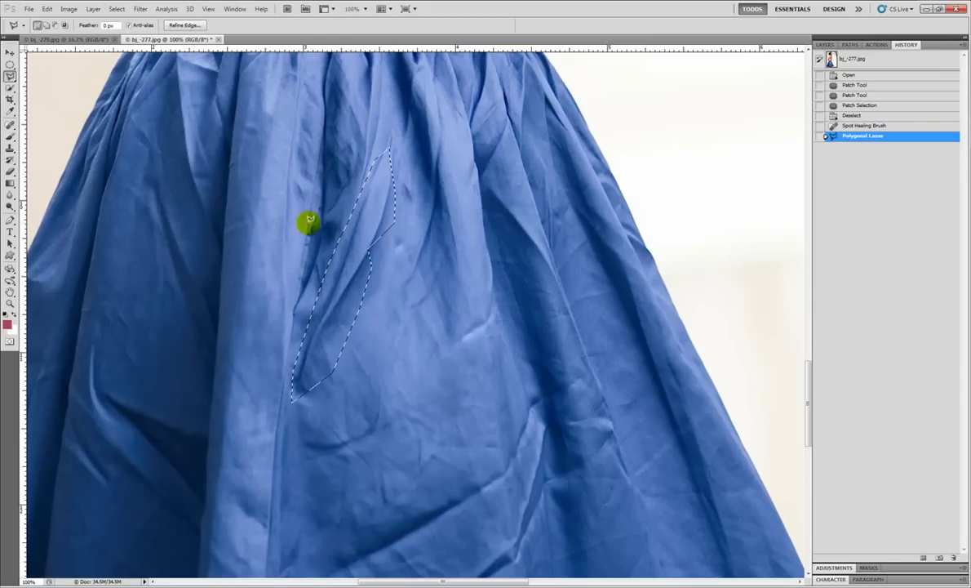
click(379, 217)
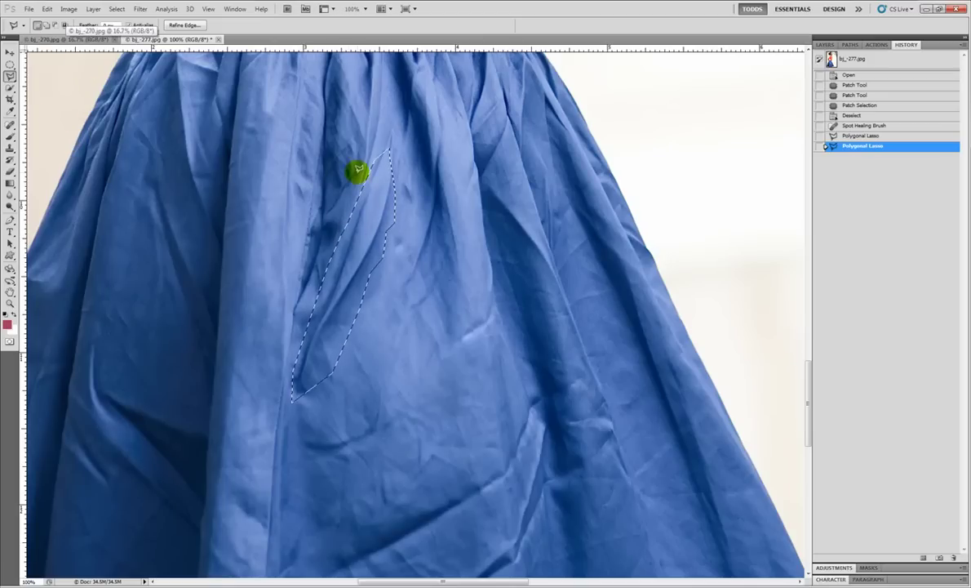
click(48, 9)
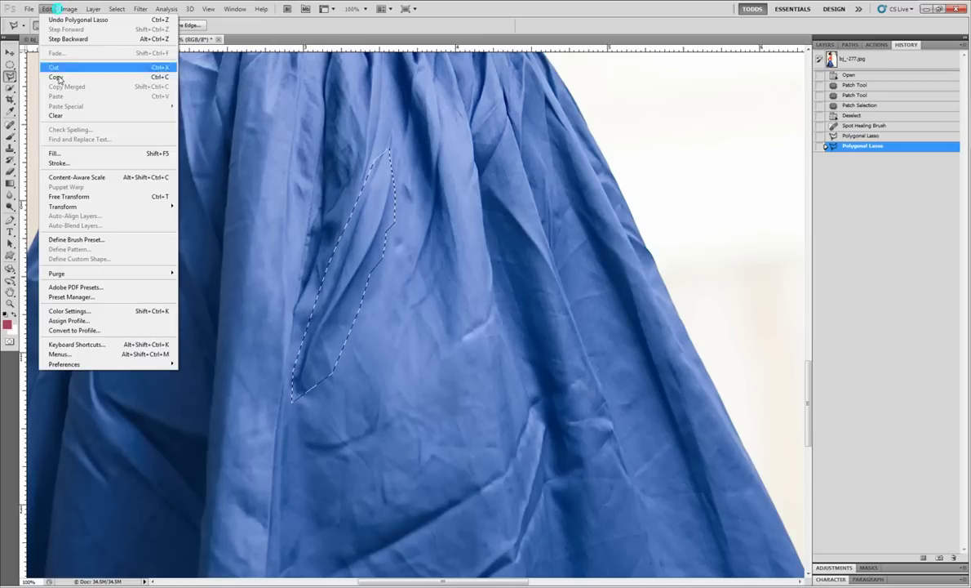
click(57, 153)
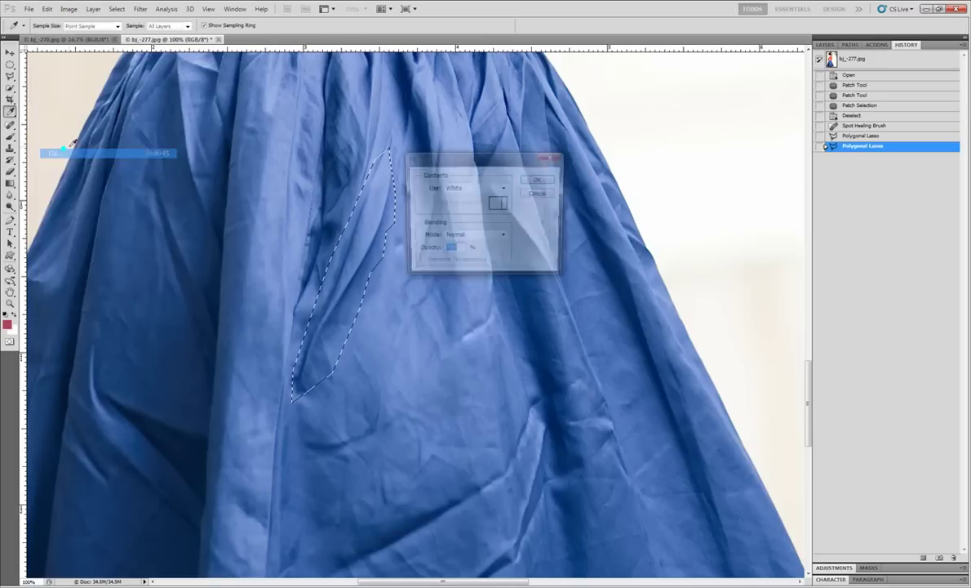
click(490, 186)
click(487, 231)
click(539, 180)
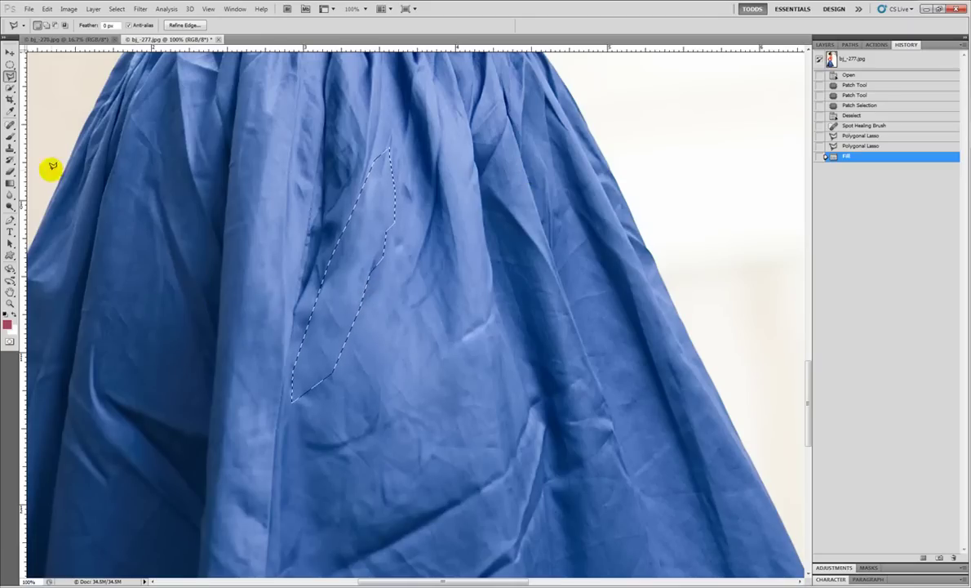
Deselect the filled area and clean up the leftover marks along its edge with the content-aware Spot Healing Brush.
click(10, 125)
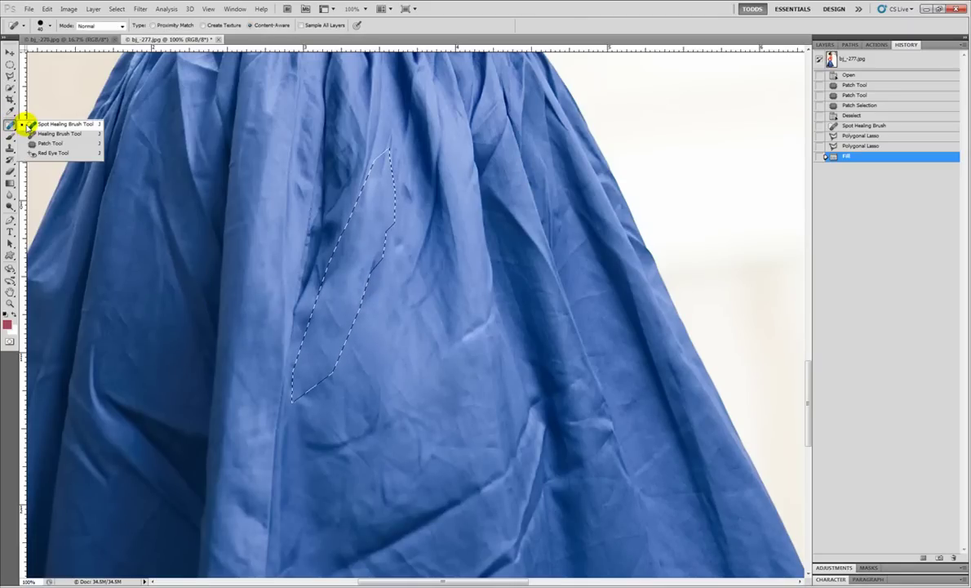
click(29, 125)
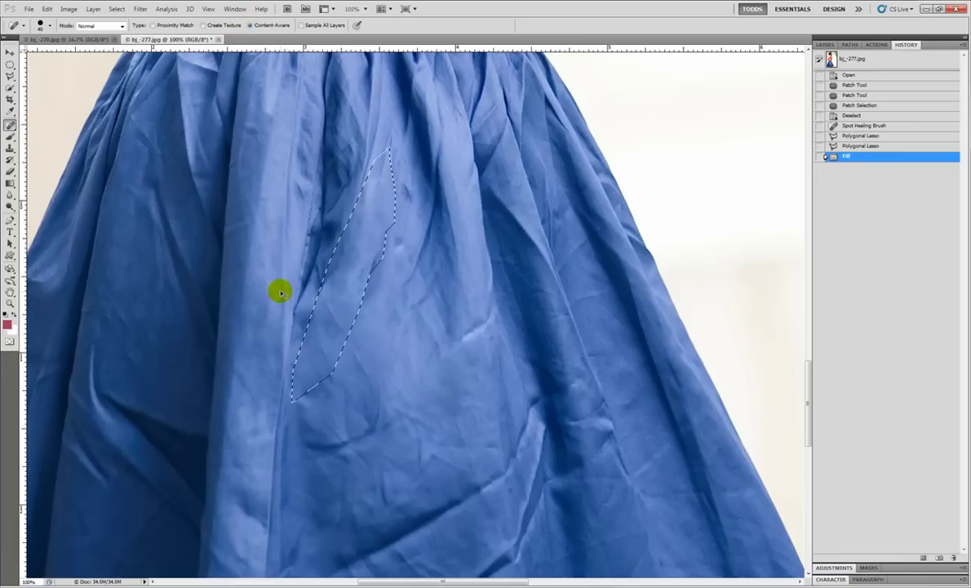
key(ctrl+d)
mouse_move(369, 275)
mouse_down()
mouse_move(377, 248)
mouse_move(401, 238)
mouse_move(398, 249)
mouse_up()
drag(406, 186, 406, 179)
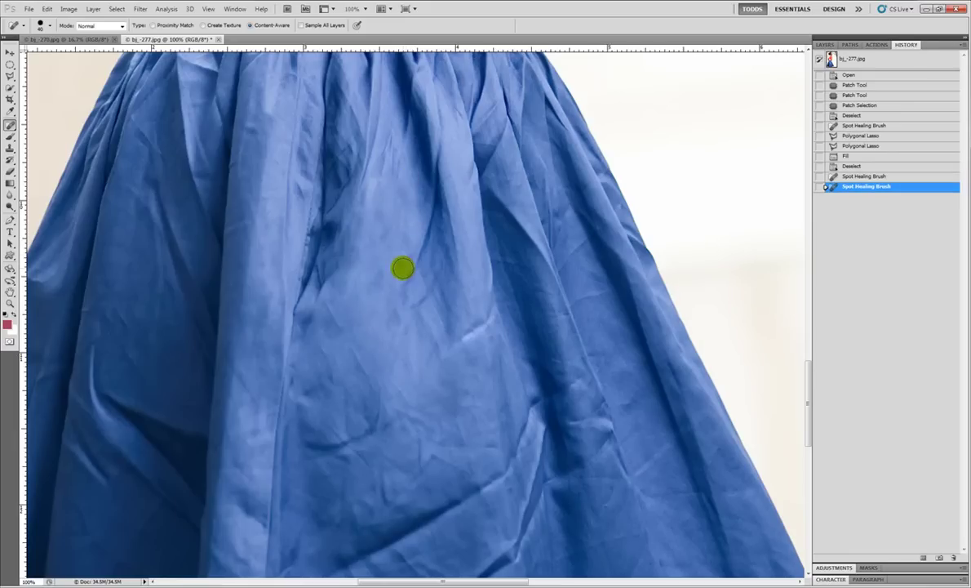
Spot-heal the dark fold on the skirt's upper centre panel and the fine creases in the fabric below it.
mouse_move(400, 281)
mouse_down()
mouse_move(449, 133)
mouse_move(460, 143)
mouse_up()
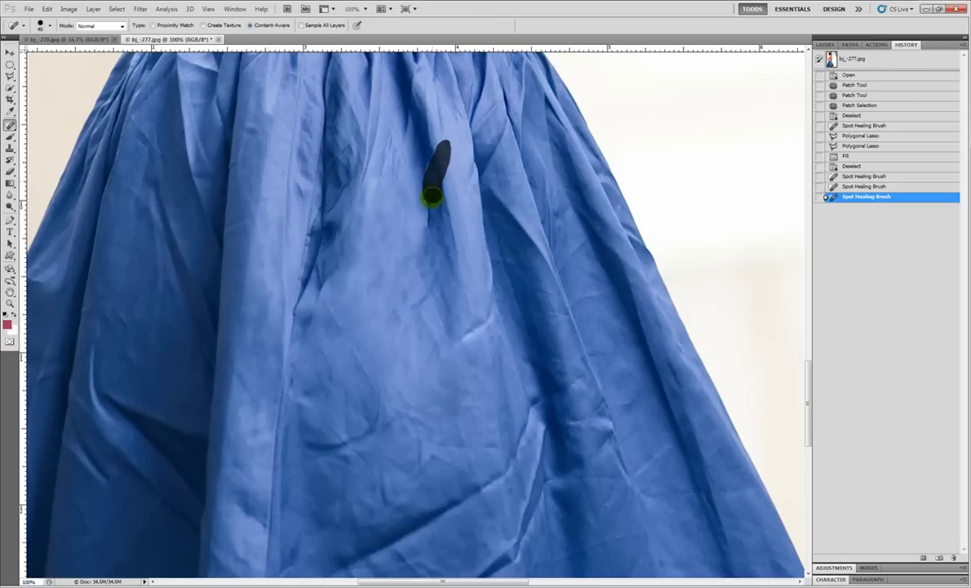
drag(429, 228, 428, 231)
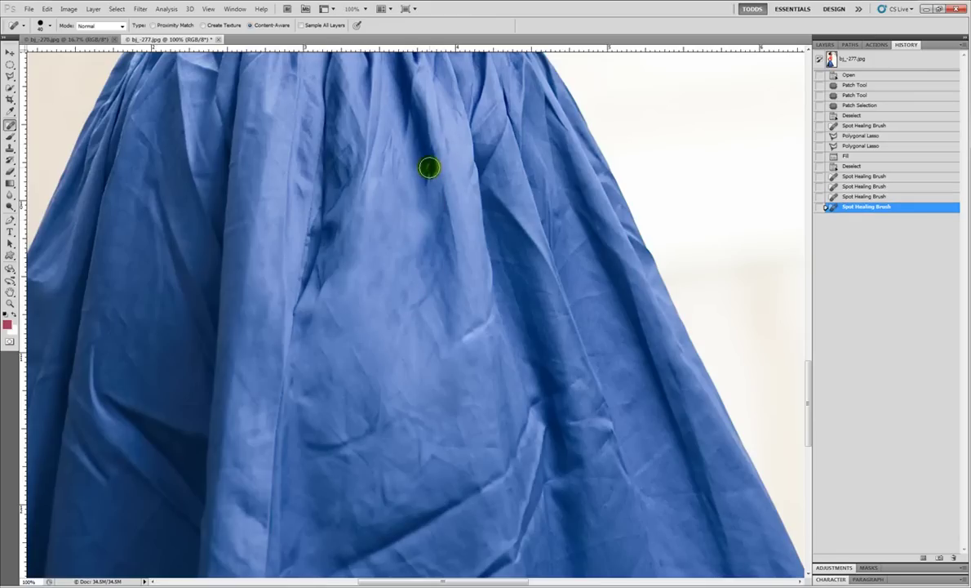
drag(430, 146, 449, 249)
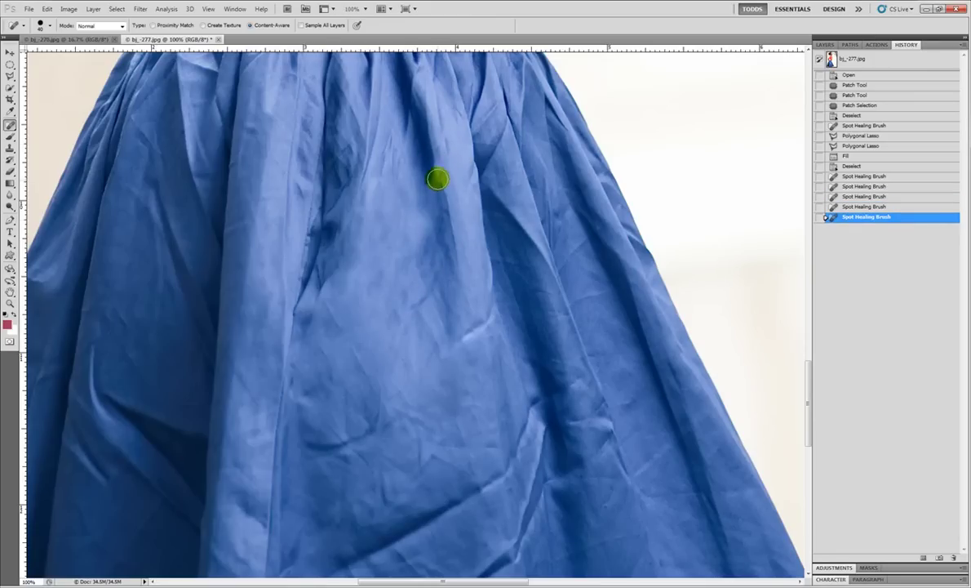
drag(435, 173, 434, 175)
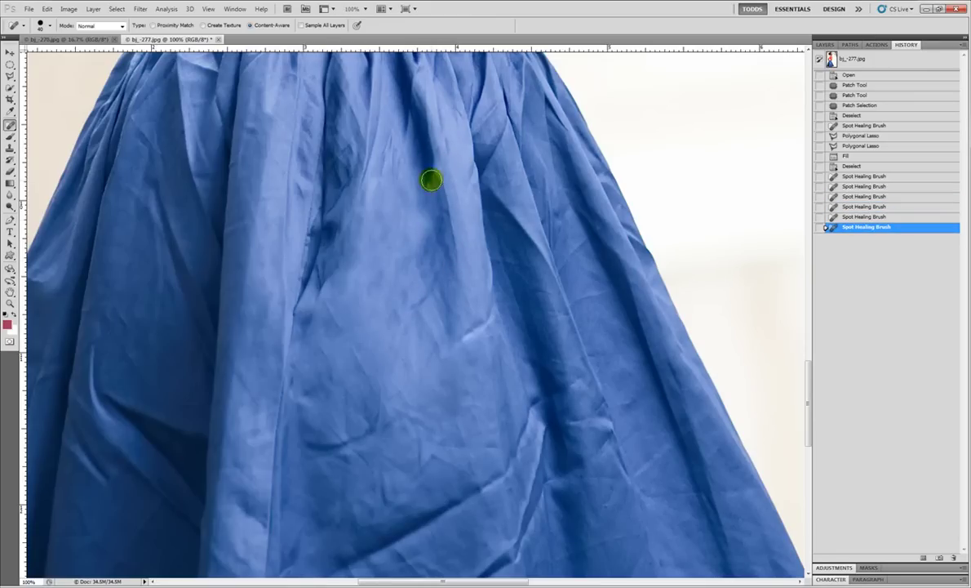
drag(424, 231, 408, 320)
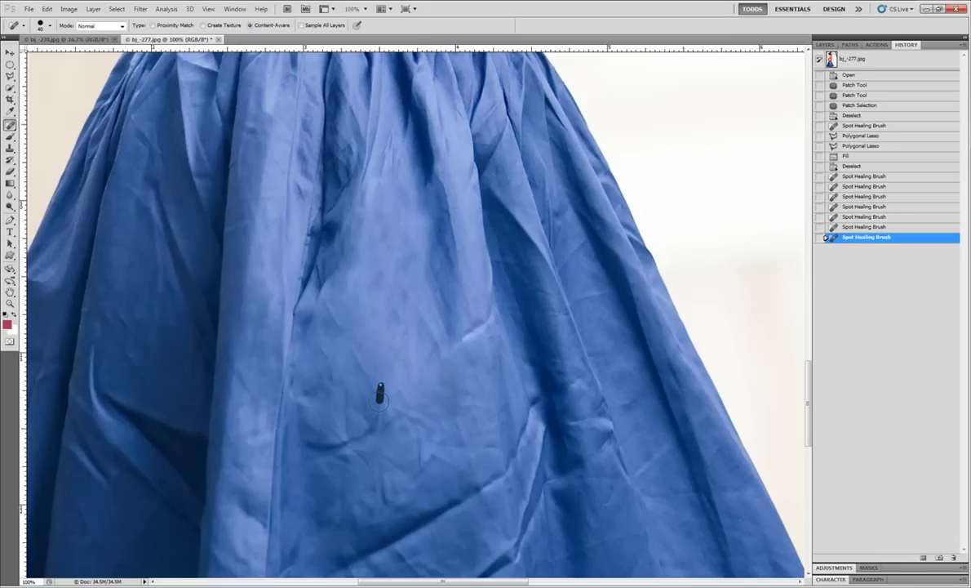
mouse_move(381, 384)
mouse_down()
mouse_move(360, 438)
mouse_move(323, 449)
mouse_move(309, 423)
mouse_up()
mouse_move(367, 374)
mouse_down()
mouse_move(329, 309)
mouse_move(375, 392)
mouse_up()
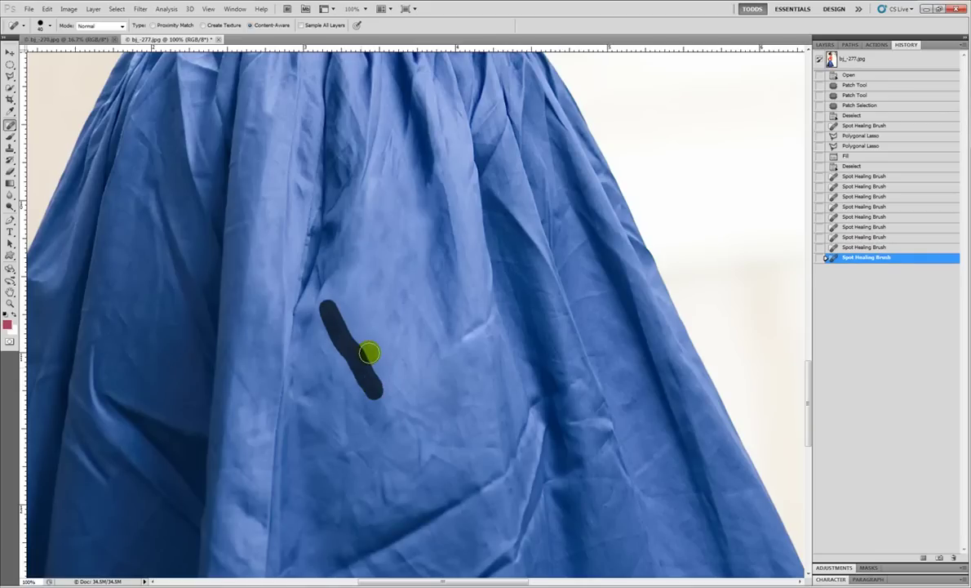
Spot-heal the lower diagonal crease across the centre panel, including its short branch, and touch up the healed fabric.
drag(380, 316, 341, 226)
mouse_move(274, 348)
mouse_down()
mouse_move(448, 234)
mouse_move(471, 188)
mouse_move(398, 277)
mouse_up()
mouse_move(292, 325)
mouse_down()
mouse_move(282, 336)
mouse_move(315, 369)
mouse_move(285, 349)
mouse_up()
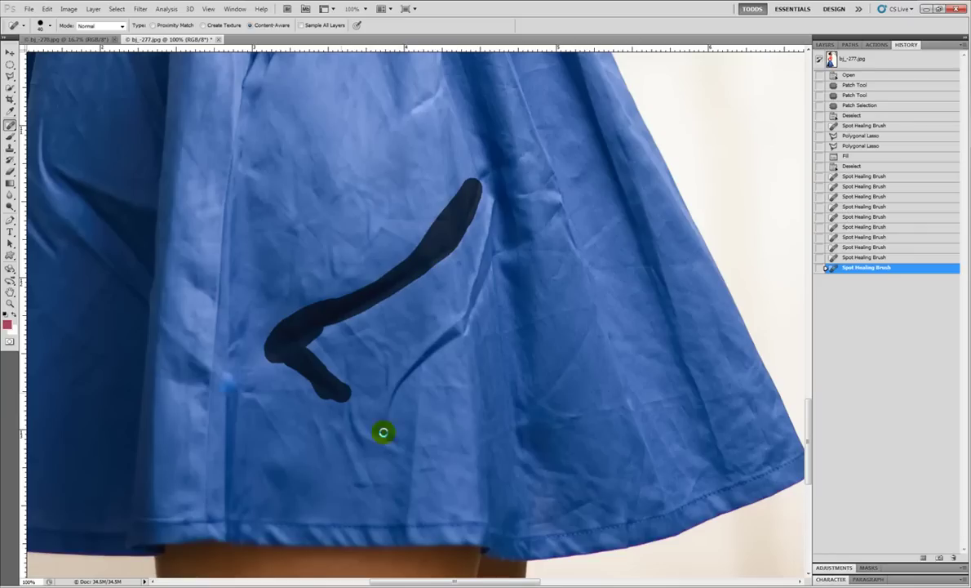
mouse_move(341, 329)
mouse_down()
mouse_move(312, 336)
mouse_move(376, 307)
mouse_move(459, 239)
mouse_move(403, 280)
mouse_move(412, 240)
mouse_move(381, 236)
mouse_move(326, 293)
mouse_move(361, 287)
mouse_move(330, 295)
mouse_up()
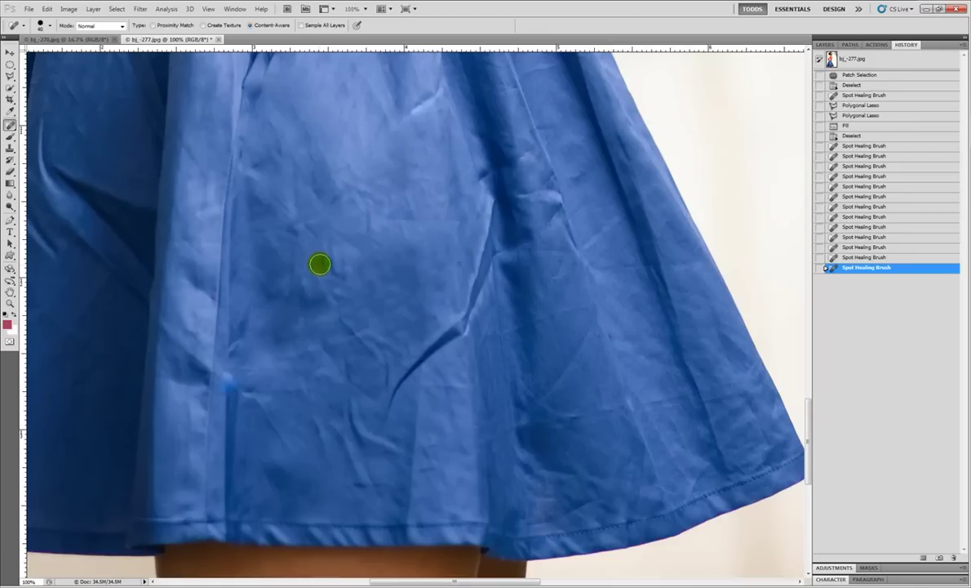
Spot-heal the long curved crease along the centre panel's outer edge and touch up the leftover mark at its lower end.
drag(429, 221, 400, 203)
mouse_move(385, 417)
mouse_down()
mouse_move(415, 354)
mouse_move(462, 321)
mouse_move(489, 200)
mouse_up()
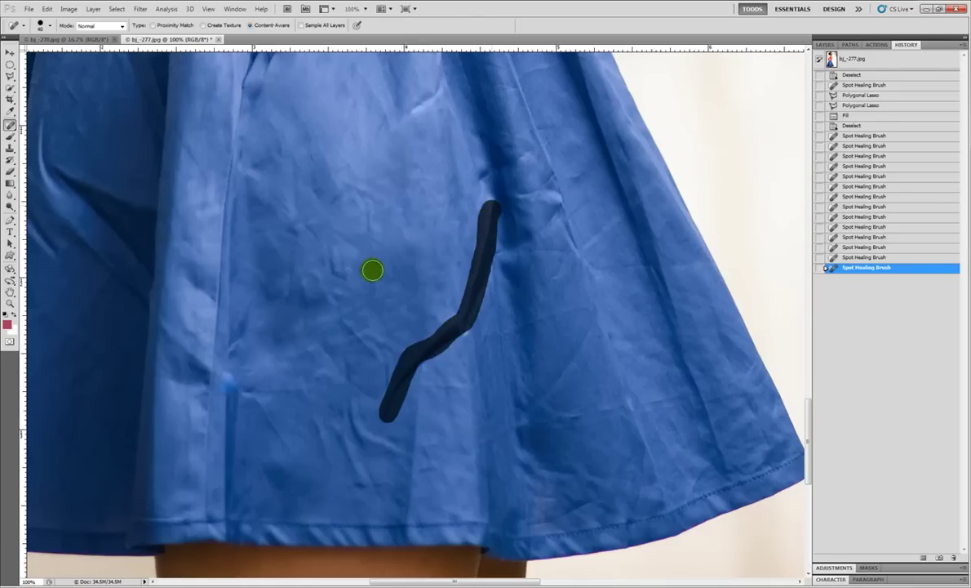
drag(384, 285, 354, 363)
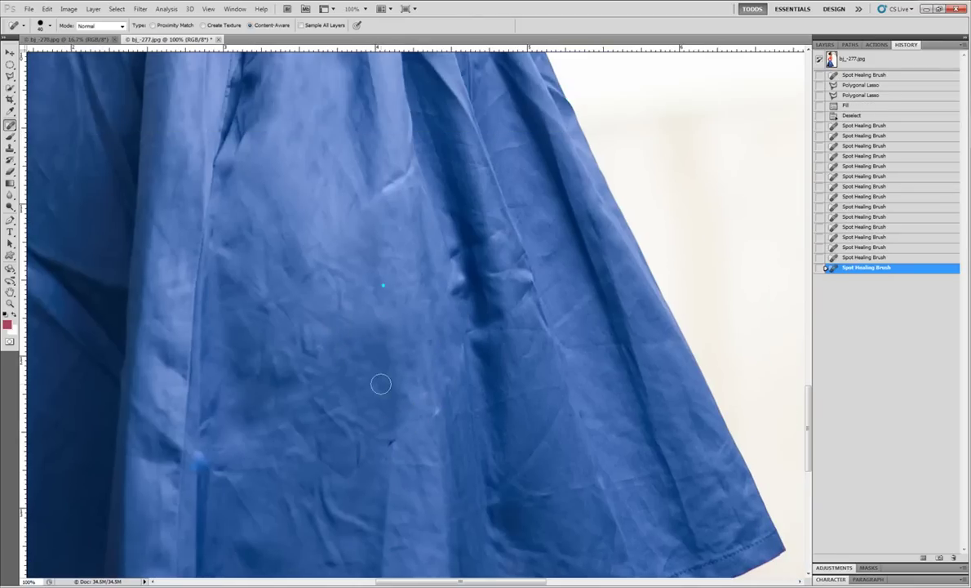
drag(364, 408, 353, 508)
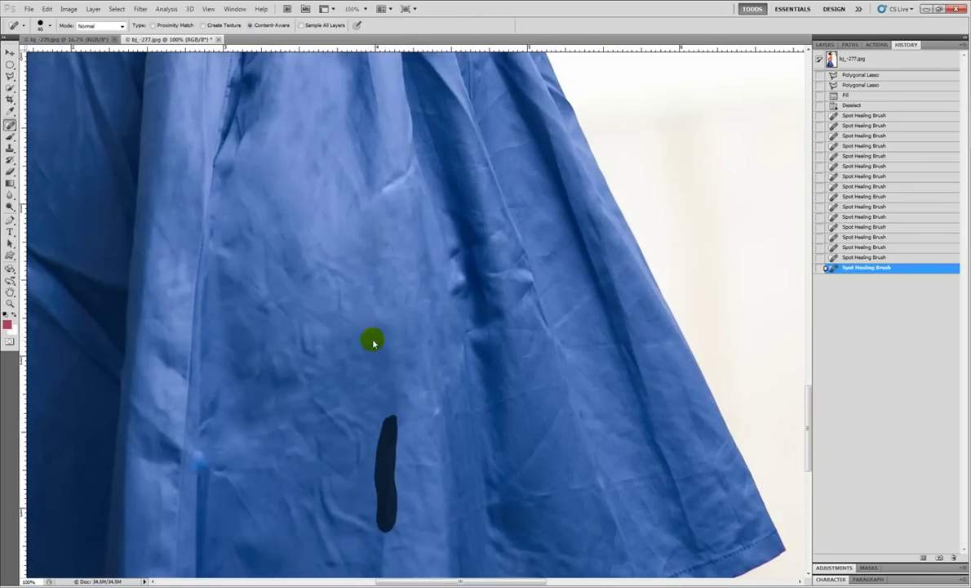
mouse_move(367, 364)
mouse_down()
mouse_move(364, 266)
mouse_move(397, 309)
mouse_move(402, 284)
mouse_up()
Spot-heal the short light crease high on the centre panel and small marks in the neighbouring folds.
mouse_move(506, 243)
mouse_down()
mouse_move(529, 231)
mouse_move(567, 226)
mouse_move(570, 234)
mouse_move(571, 260)
mouse_move(531, 313)
mouse_up()
drag(560, 240, 559, 240)
mouse_move(547, 190)
mouse_down()
mouse_move(561, 225)
mouse_move(559, 192)
mouse_up()
drag(552, 299, 547, 310)
scroll(505, 252, up, 10)
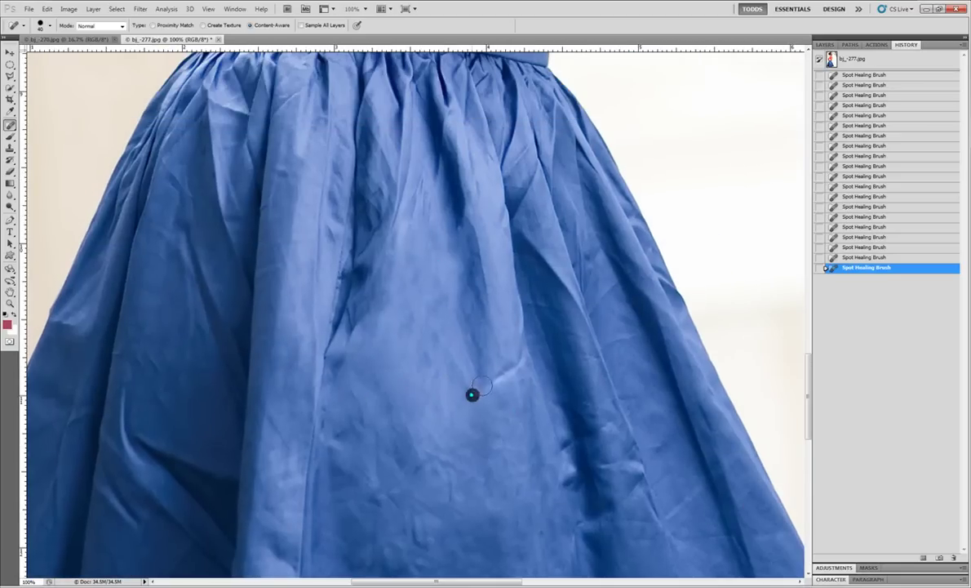
mouse_move(472, 395)
mouse_down()
mouse_move(512, 361)
mouse_move(518, 263)
mouse_up()
Spot-heal the curved highlight and the branching dark folds on the shaded panel beside the central pleat.
scroll(359, 195, down, 10)
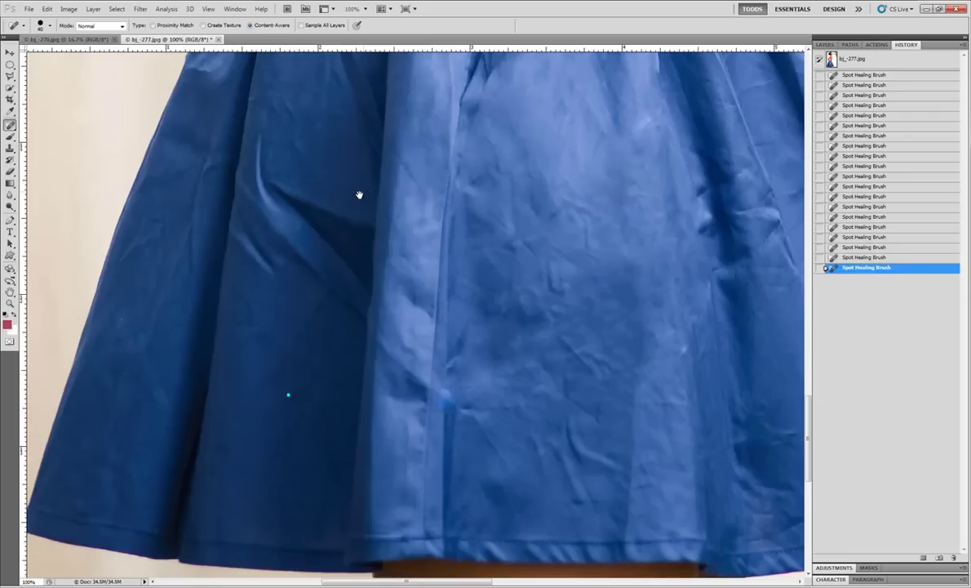
mouse_move(290, 178)
mouse_down()
mouse_move(310, 261)
mouse_move(298, 275)
mouse_up()
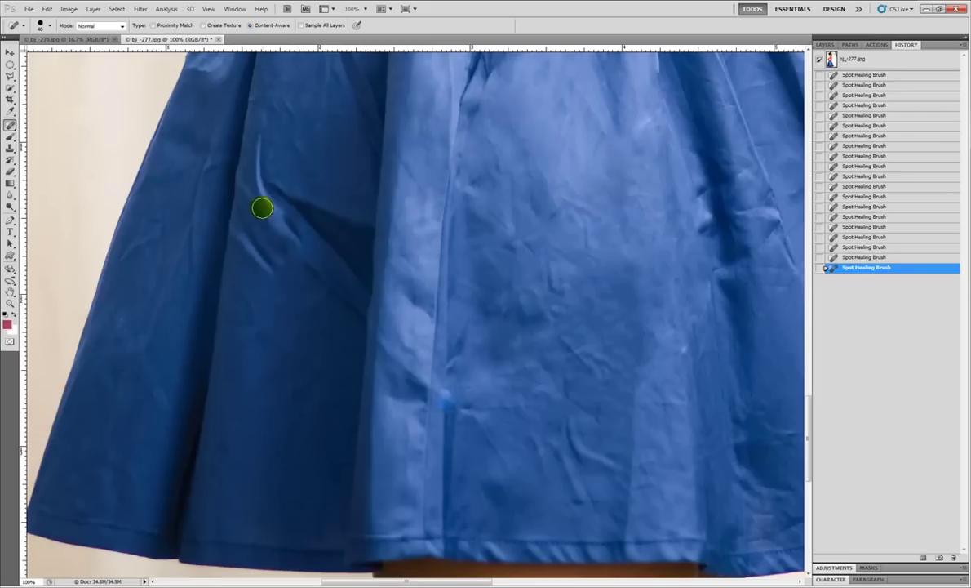
drag(310, 163, 336, 292)
scroll(302, 253, up, 5)
mouse_move(315, 249)
mouse_down()
mouse_move(317, 288)
mouse_move(342, 339)
mouse_up()
mouse_move(327, 304)
mouse_down()
mouse_move(383, 343)
mouse_move(410, 390)
mouse_up()
drag(386, 344, 407, 339)
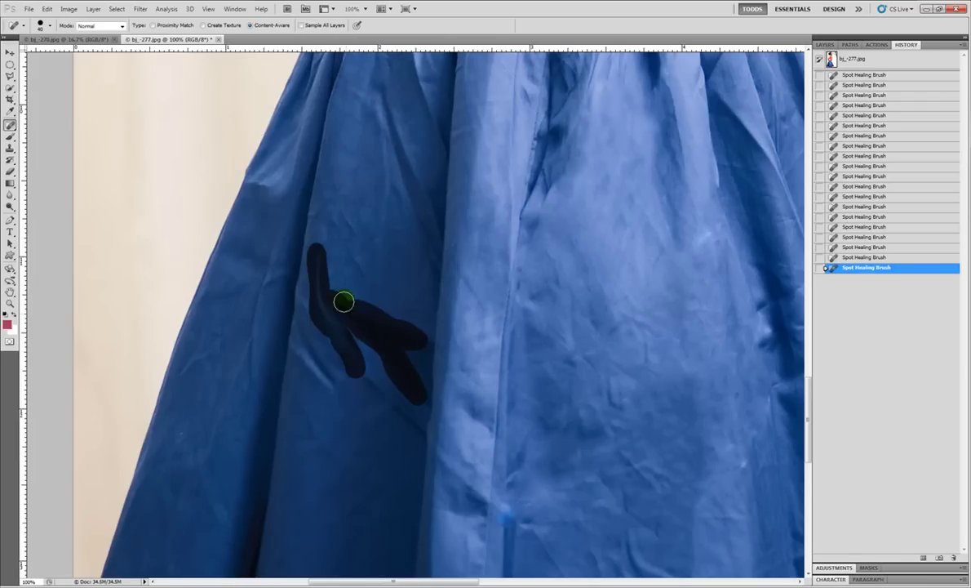
mouse_move(326, 303)
mouse_down()
mouse_move(353, 359)
mouse_move(332, 291)
mouse_move(321, 322)
mouse_move(326, 350)
mouse_move(308, 307)
mouse_up()
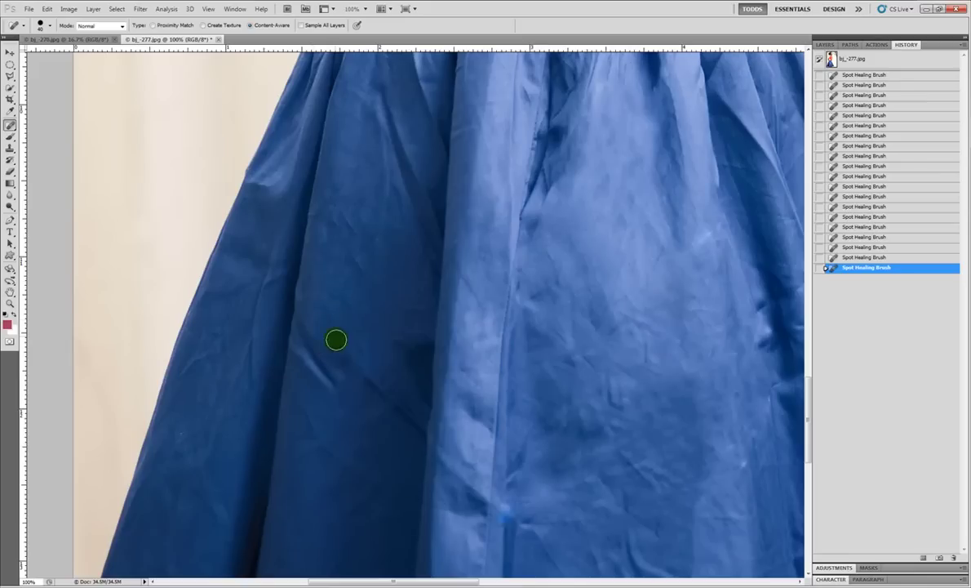
Spot-heal the remaining short diagonal creases on the shaded panel and smooth the fabric around them.
mouse_move(338, 352)
mouse_down()
mouse_move(330, 380)
mouse_move(310, 355)
mouse_move(306, 325)
mouse_move(303, 357)
mouse_move(318, 377)
mouse_move(317, 344)
mouse_move(340, 393)
mouse_move(338, 362)
mouse_move(346, 383)
mouse_move(350, 355)
mouse_move(360, 355)
mouse_move(415, 433)
mouse_move(383, 397)
mouse_up()
drag(344, 325, 346, 307)
mouse_move(354, 266)
mouse_down()
mouse_move(341, 221)
mouse_move(322, 210)
mouse_up()
scroll(340, 392, down, 5)
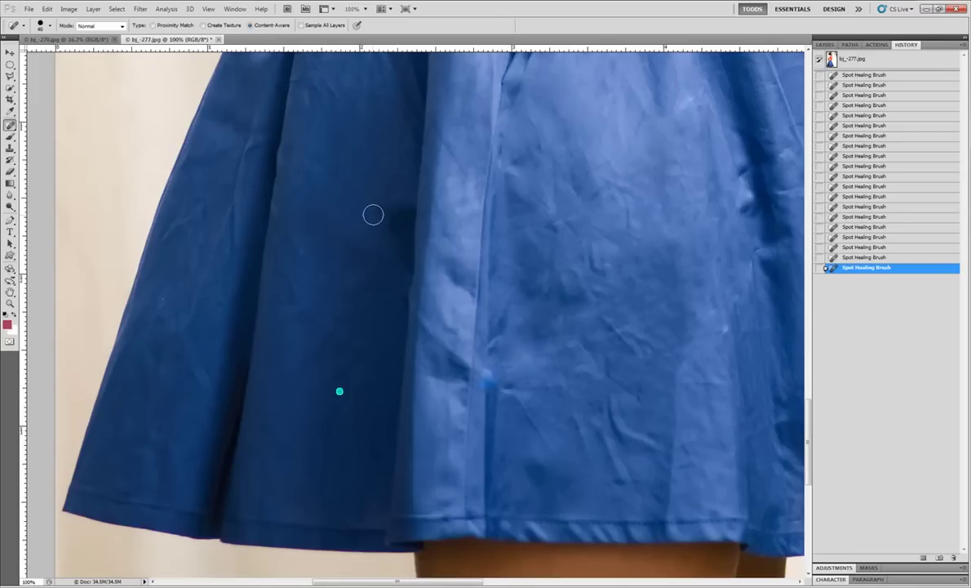
mouse_move(384, 219)
mouse_down()
mouse_move(390, 199)
mouse_move(392, 275)
mouse_up()
mouse_move(322, 292)
mouse_down()
mouse_move(275, 442)
mouse_move(301, 186)
mouse_up()
mouse_move(299, 237)
mouse_down()
mouse_move(264, 194)
mouse_move(279, 224)
mouse_move(329, 248)
mouse_move(336, 266)
mouse_move(306, 281)
mouse_up()
Spot-heal the faint diagonal creases across the middle and lower part of the centre panel.
mouse_move(587, 292)
mouse_down()
mouse_move(612, 351)
mouse_move(640, 357)
mouse_move(580, 344)
mouse_move(600, 390)
mouse_up()
drag(583, 281, 266, 348)
mouse_move(340, 305)
mouse_down()
mouse_move(348, 354)
mouse_move(331, 446)
mouse_up()
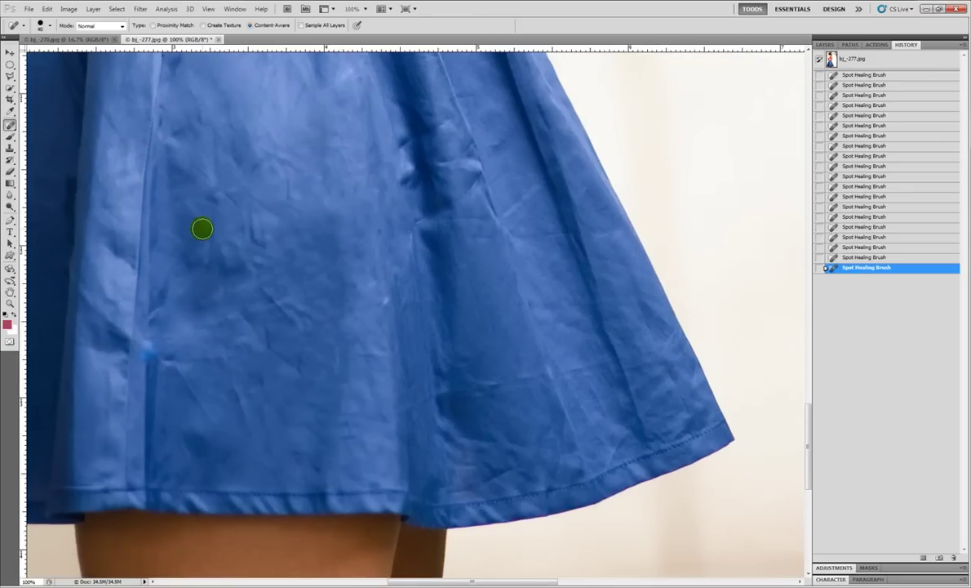
click(10, 125)
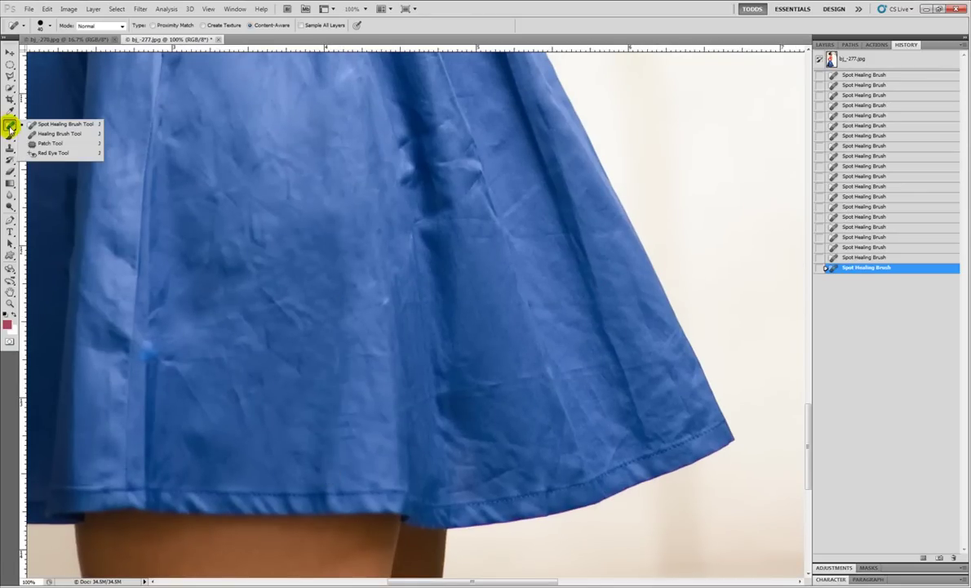
click(11, 126)
drag(308, 257, 364, 378)
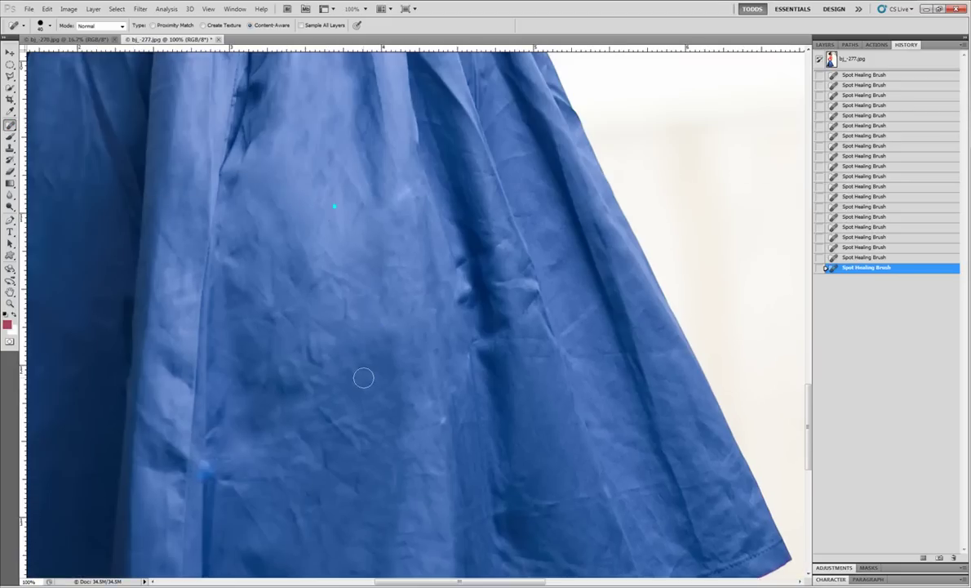
drag(361, 482, 306, 377)
drag(290, 319, 302, 358)
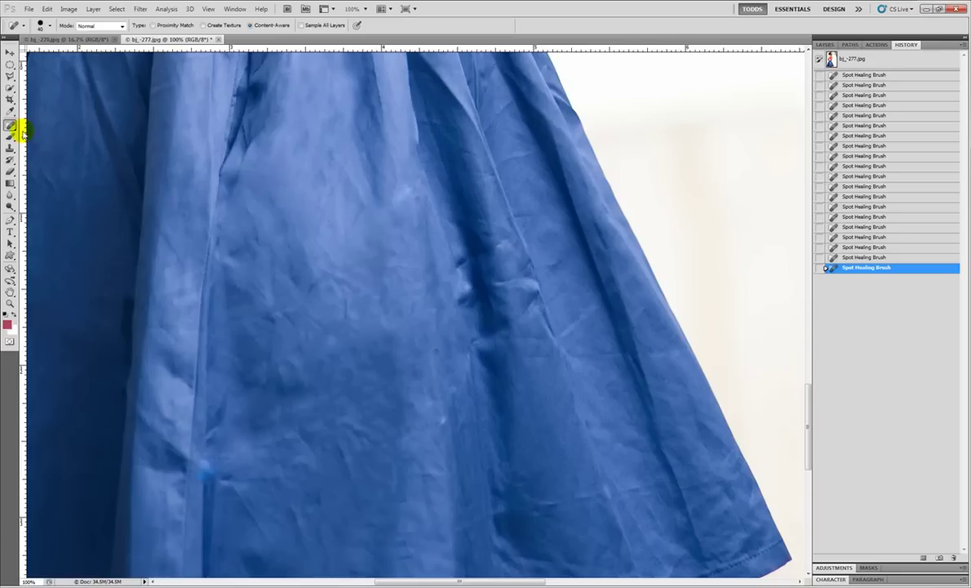
Try to patch a creased area in the middle of the centre panel with the Patch tool, and undo the patch.
drag(11, 127, 41, 136)
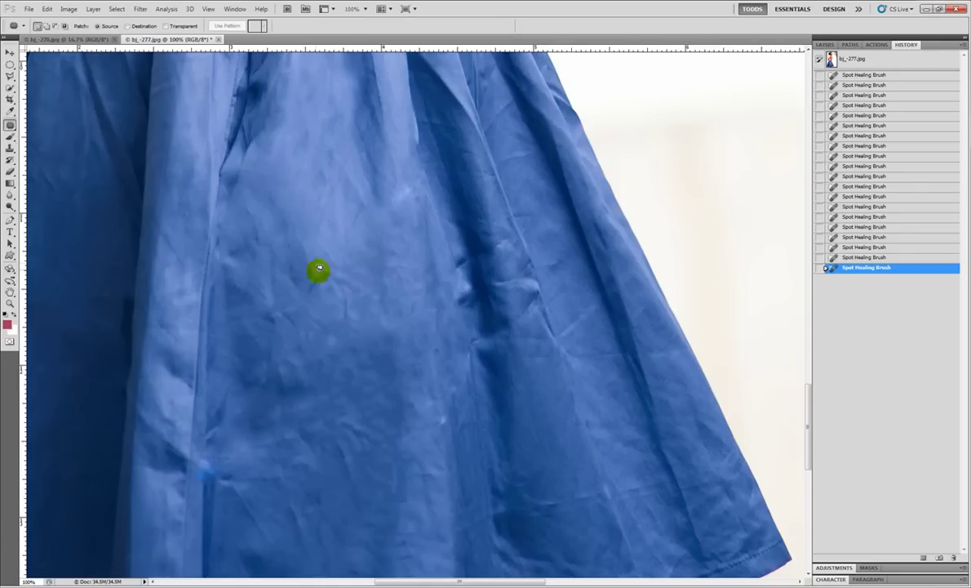
mouse_move(331, 247)
mouse_down()
mouse_move(369, 300)
mouse_move(281, 253)
mouse_up()
mouse_move(335, 268)
mouse_down()
mouse_move(665, 156)
mouse_move(677, 138)
mouse_move(433, 245)
mouse_move(396, 225)
mouse_up()
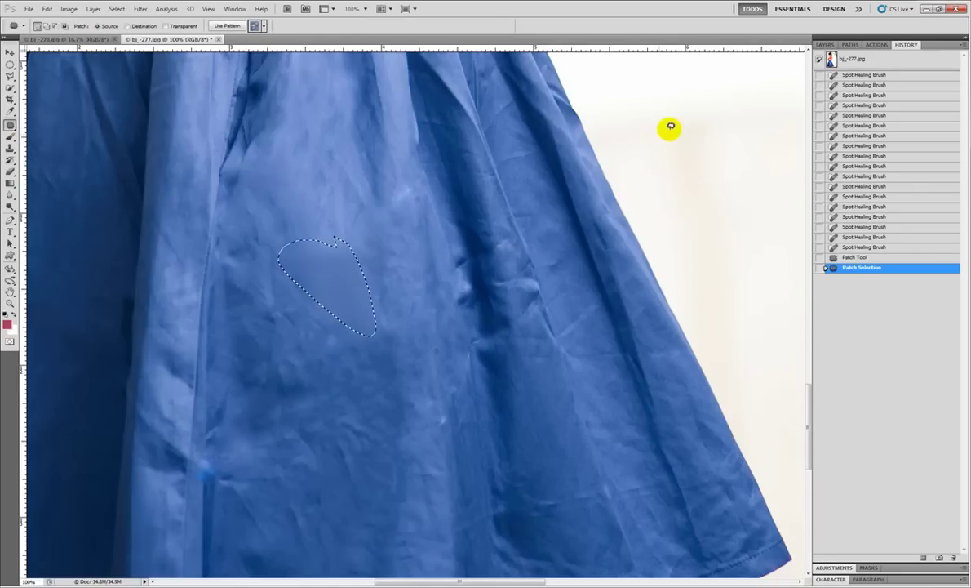
click(392, 240)
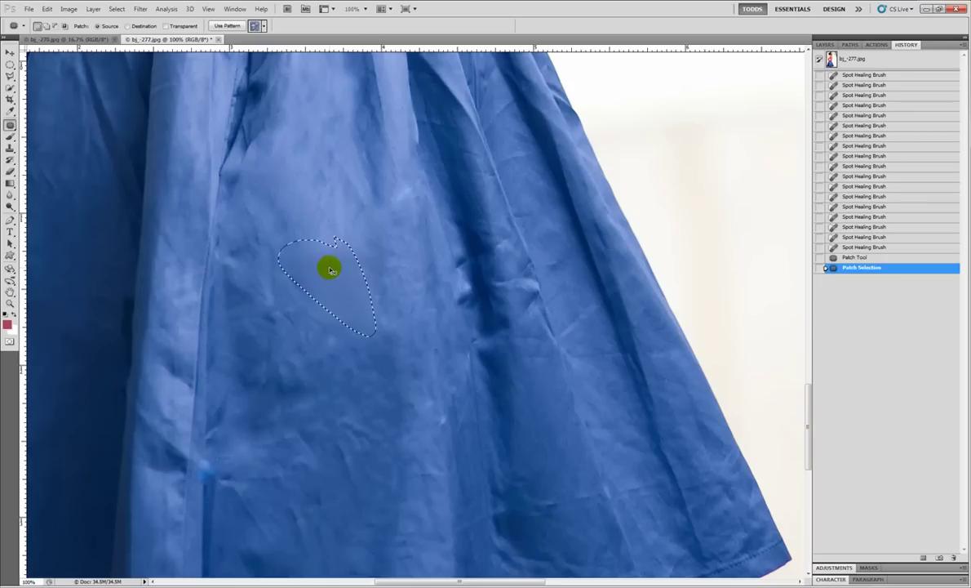
key(ctrl+alt+z)
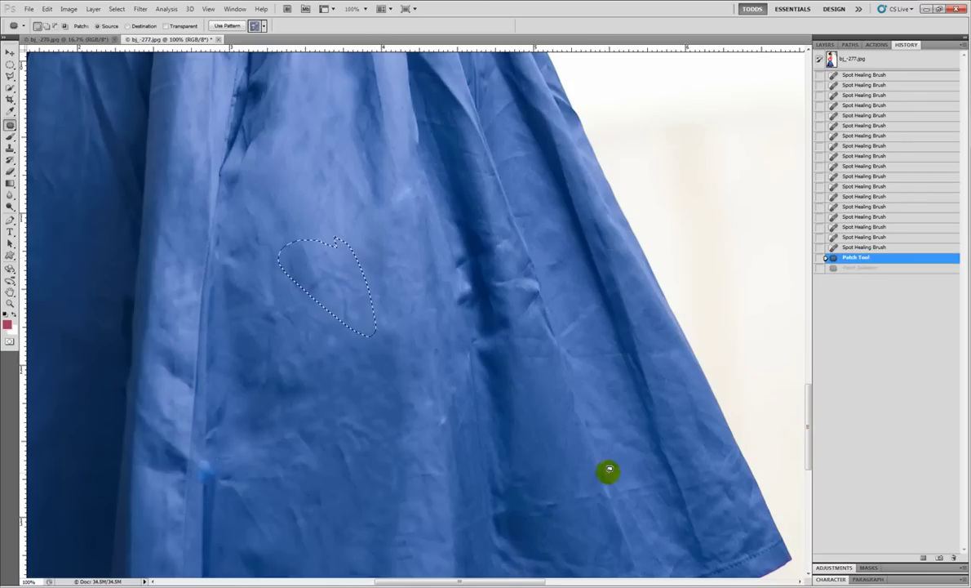
Outline creased areas on the skirt and patch them with smoother nearby fabric, deselecting after each patch.
drag(605, 416, 584, 328)
mouse_move(296, 134)
mouse_down()
mouse_move(303, 169)
mouse_move(331, 202)
mouse_move(311, 161)
mouse_up()
mouse_move(316, 196)
mouse_down()
mouse_move(502, 340)
mouse_move(520, 346)
mouse_move(516, 335)
mouse_up()
click(418, 230)
drag(618, 246, 448, 299)
drag(368, 421, 480, 359)
mouse_move(238, 325)
mouse_down()
mouse_move(293, 341)
mouse_move(282, 315)
mouse_up()
mouse_move(266, 350)
mouse_down()
mouse_move(462, 341)
mouse_move(474, 353)
mouse_up()
click(299, 278)
mouse_move(336, 288)
mouse_down()
mouse_move(417, 319)
mouse_move(307, 314)
mouse_up()
drag(299, 274, 234, 224)
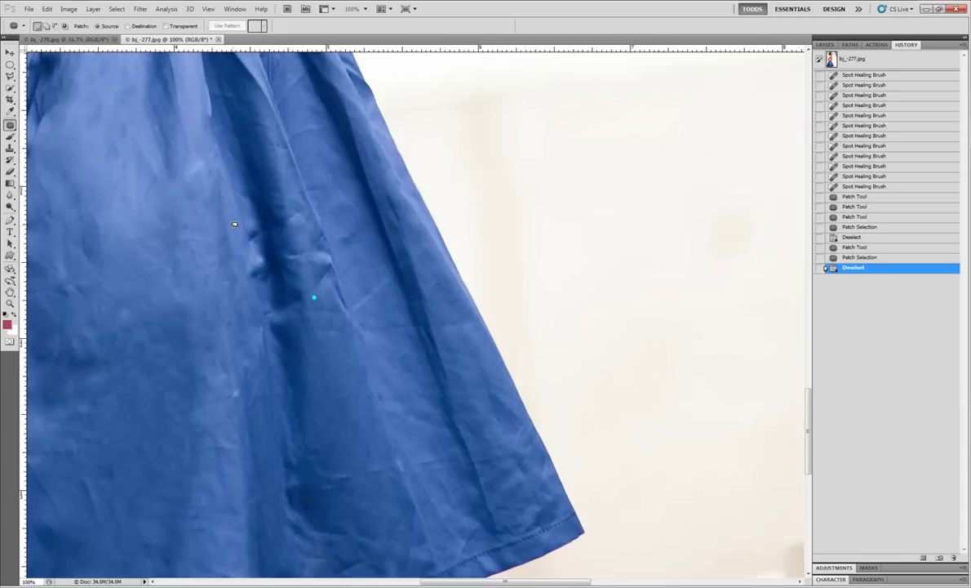
Patch the creases along the dark pleat beside the centre panel and the light horizontal wrinkle next to it.
mouse_move(245, 279)
mouse_down()
mouse_move(271, 329)
mouse_move(280, 299)
mouse_move(258, 217)
mouse_move(217, 278)
mouse_move(210, 258)
mouse_move(121, 230)
mouse_up()
click(274, 282)
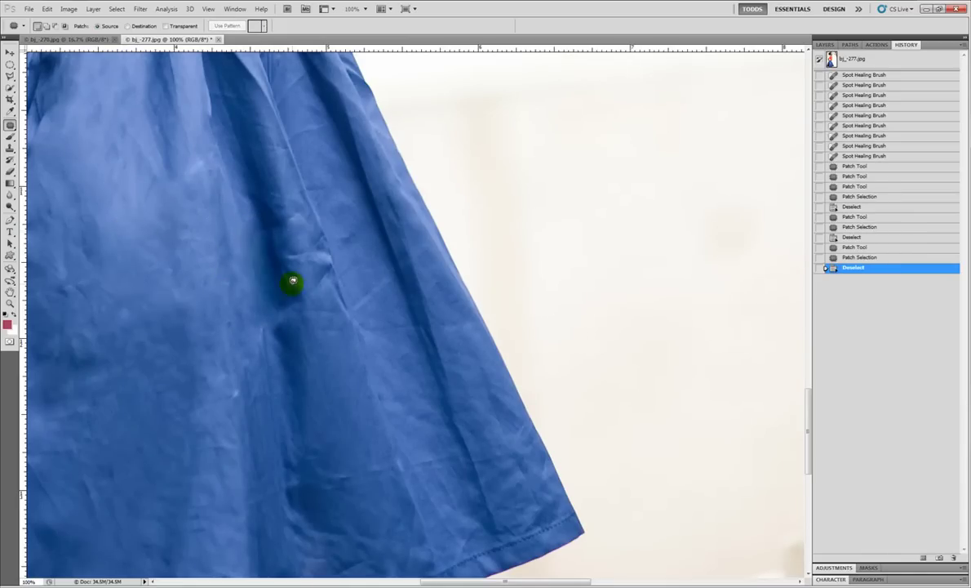
mouse_move(288, 321)
mouse_down()
mouse_move(270, 308)
mouse_move(277, 396)
mouse_move(291, 404)
mouse_up()
click(316, 387)
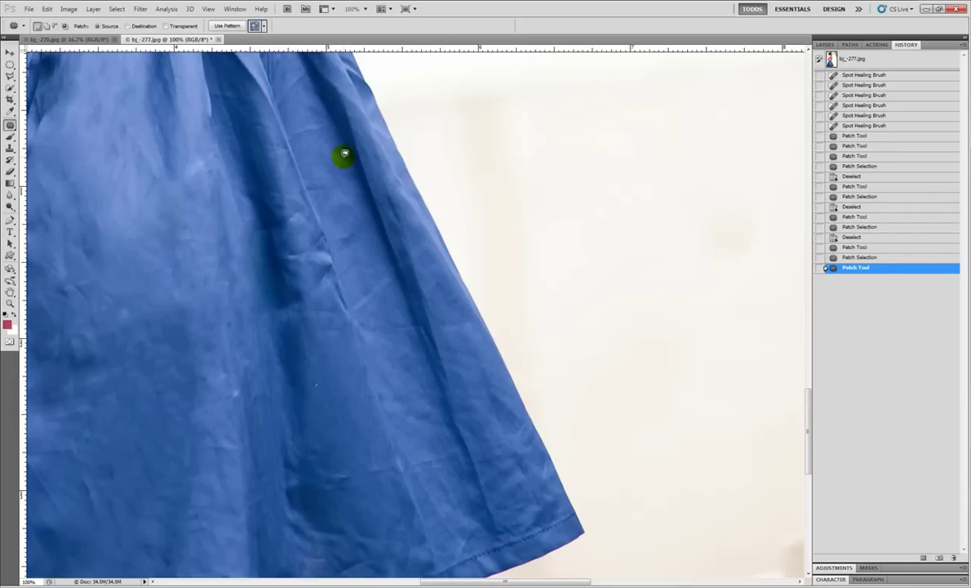
mouse_move(332, 305)
mouse_down()
mouse_move(343, 330)
mouse_move(322, 235)
mouse_move(304, 216)
mouse_move(338, 409)
mouse_up()
key(ctrl+d)
drag(343, 212, 310, 332)
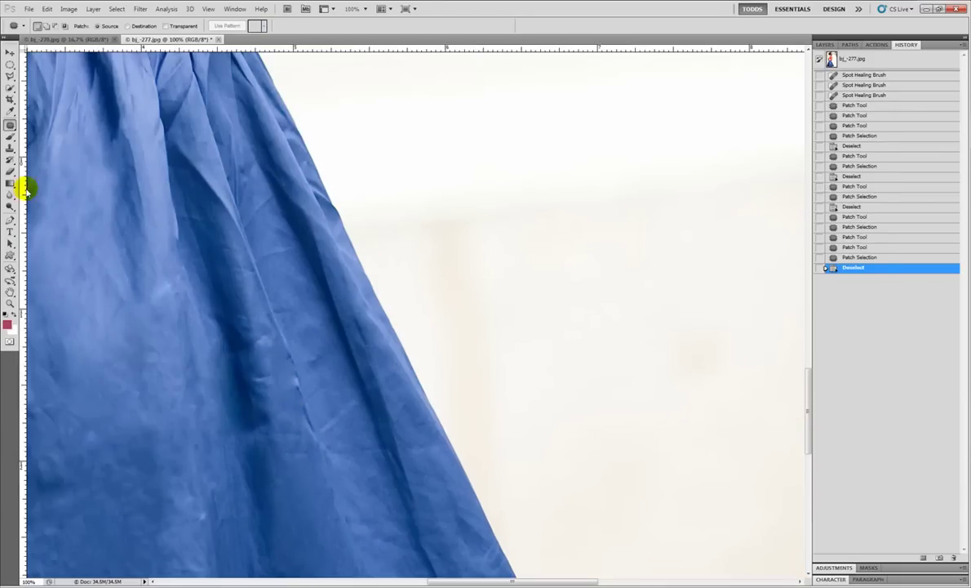
Patch the small creases still left on the fold beside the dark pleat and clear the selection.
click(10, 124)
click(10, 126)
mouse_move(213, 270)
mouse_down()
mouse_move(255, 268)
mouse_move(304, 290)
mouse_move(277, 258)
mouse_move(317, 431)
mouse_up()
click(278, 281)
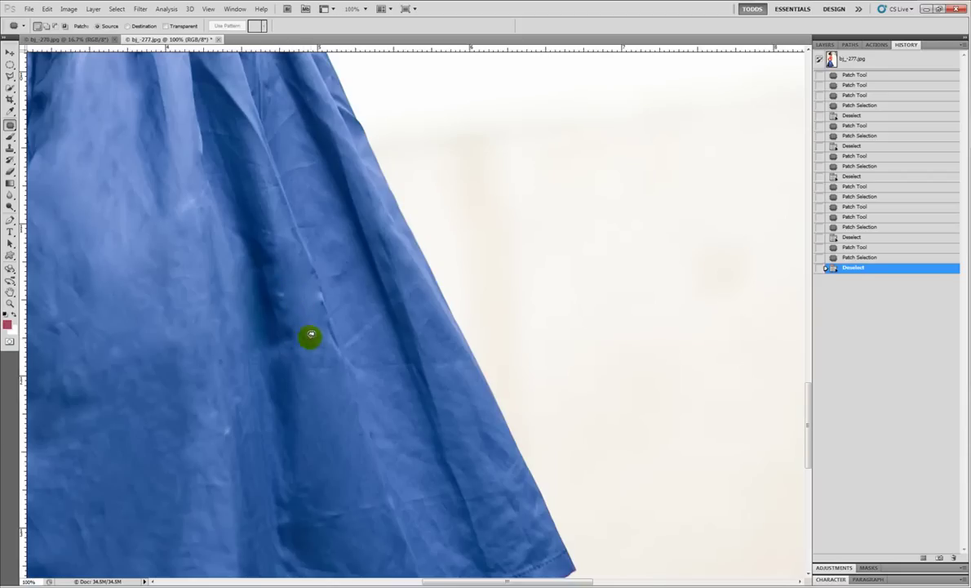
mouse_move(310, 337)
mouse_down()
mouse_move(298, 322)
mouse_move(317, 346)
mouse_move(331, 424)
mouse_move(335, 384)
mouse_up()
key(ctrl+d)
Outline the fine creases across the centre panel, patch them with cleaner fabric and deselect.
drag(293, 333, 484, 280)
drag(235, 297, 427, 308)
drag(310, 291, 483, 175)
drag(441, 227, 468, 197)
drag(462, 278, 522, 306)
click(492, 243)
mouse_move(448, 292)
mouse_down()
mouse_move(479, 280)
mouse_move(514, 230)
mouse_up()
key(ctrl+d)
drag(432, 373, 434, 252)
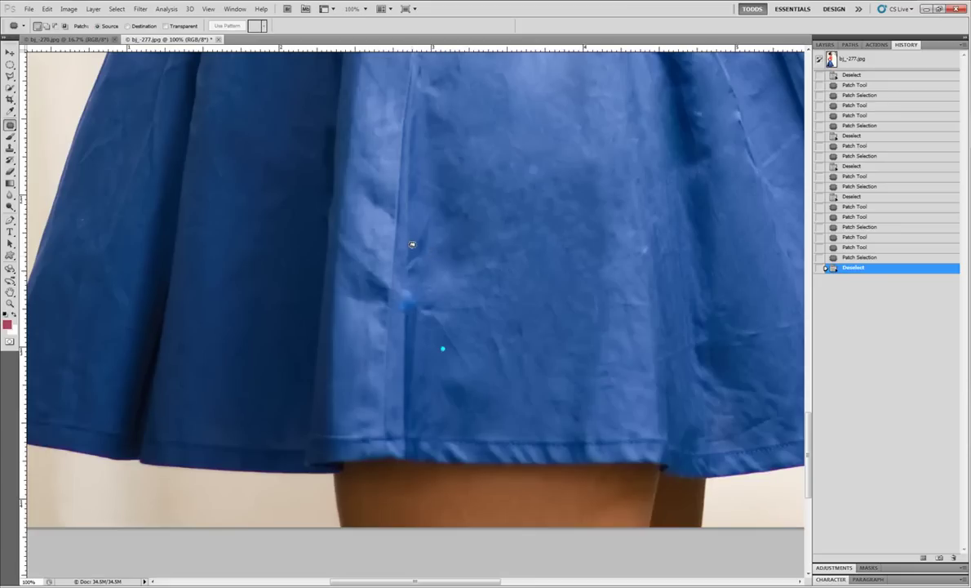
Patch the bright blue smudge and the surrounding creases beside the central pleat's seam, deselecting after each patch.
drag(403, 286, 407, 239)
mouse_move(423, 194)
mouse_down()
mouse_move(413, 111)
mouse_move(397, 376)
mouse_move(403, 448)
mouse_move(438, 291)
mouse_move(424, 194)
mouse_move(487, 253)
mouse_move(484, 242)
mouse_move(484, 256)
mouse_move(492, 251)
mouse_up()
key(ctrl+d)
drag(430, 253, 433, 251)
drag(431, 265, 443, 371)
key(ctrl+d)
mouse_move(440, 301)
mouse_down()
mouse_move(430, 301)
mouse_move(464, 370)
mouse_move(444, 282)
mouse_move(433, 299)
mouse_move(492, 373)
mouse_up()
key(ctrl+d)
Patch the uneven fabric near the upper outer edge of the centre panel and clear the selection.
drag(557, 192, 360, 414)
mouse_move(435, 250)
mouse_down()
mouse_move(430, 330)
mouse_move(454, 336)
mouse_up()
click(400, 294)
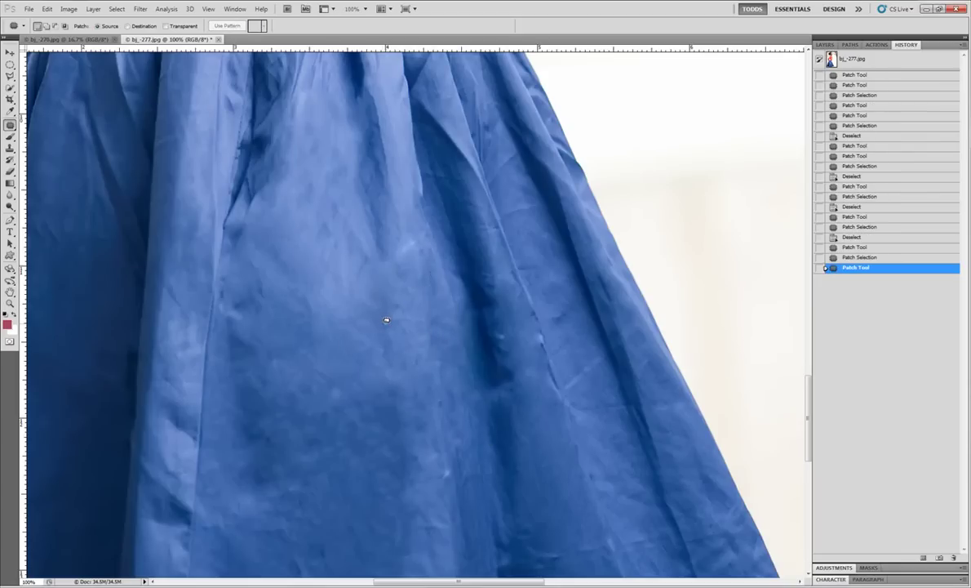
drag(280, 273, 406, 407)
drag(312, 347, 248, 301)
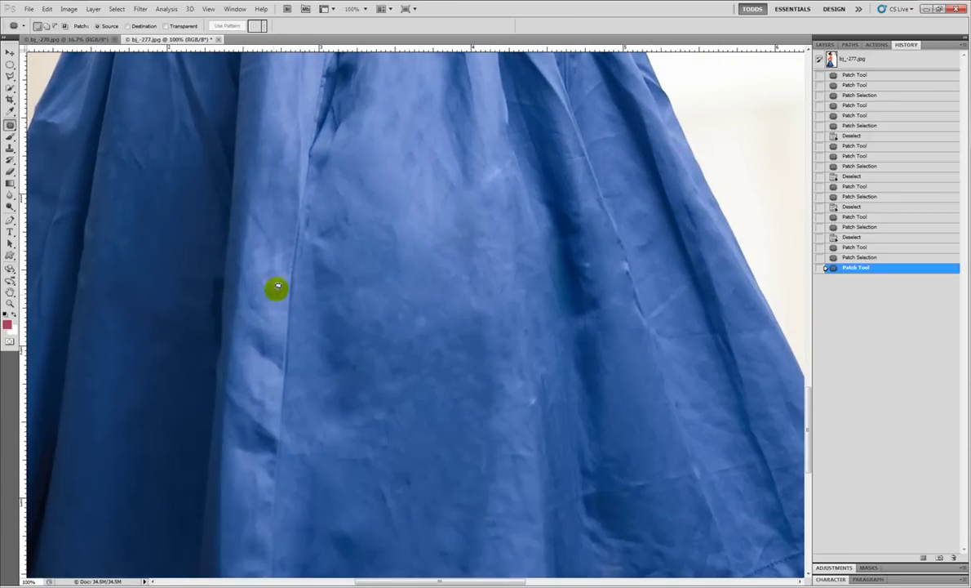
Fit the whole photo in view and compare the original snapshot with the latest retouched state.
key(ctrl+0)
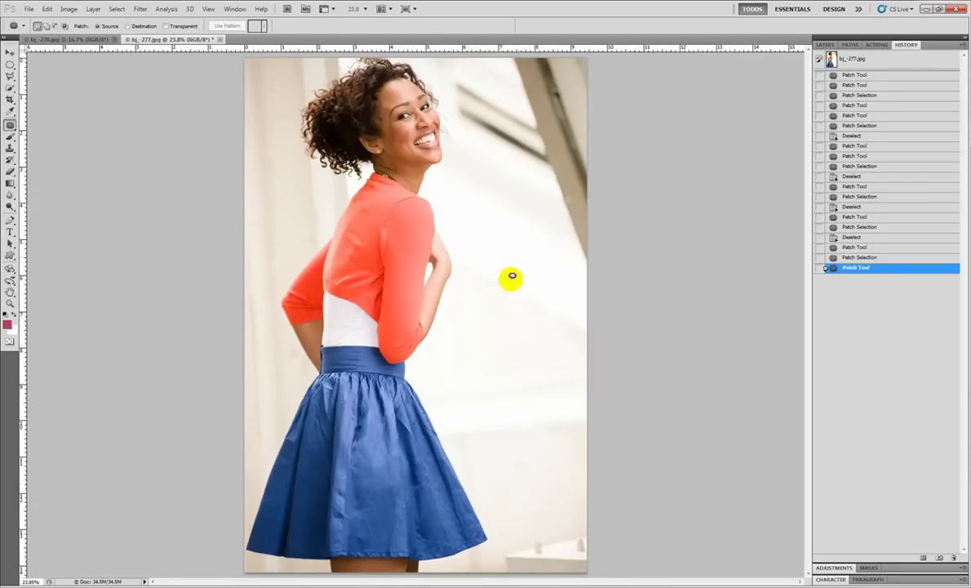
click(855, 61)
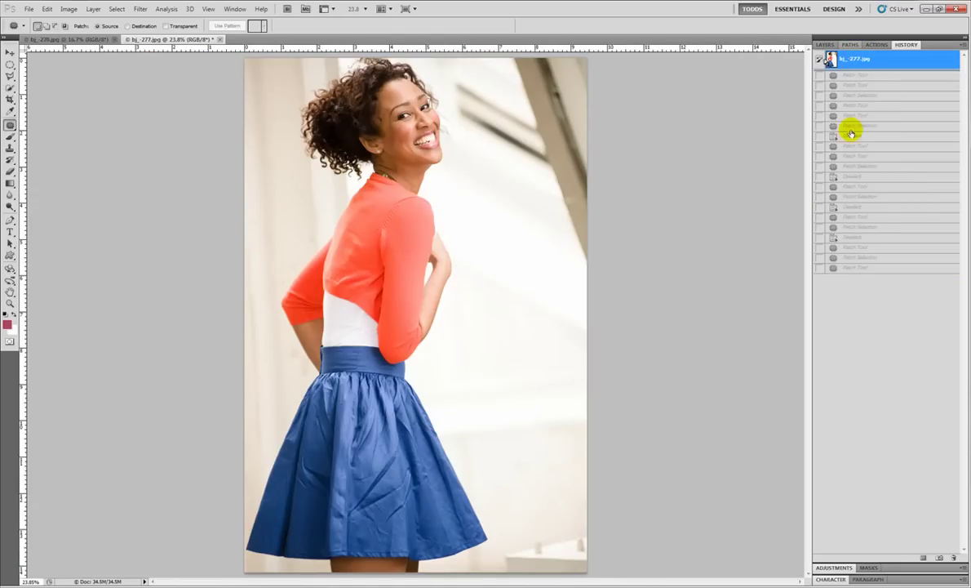
click(860, 268)
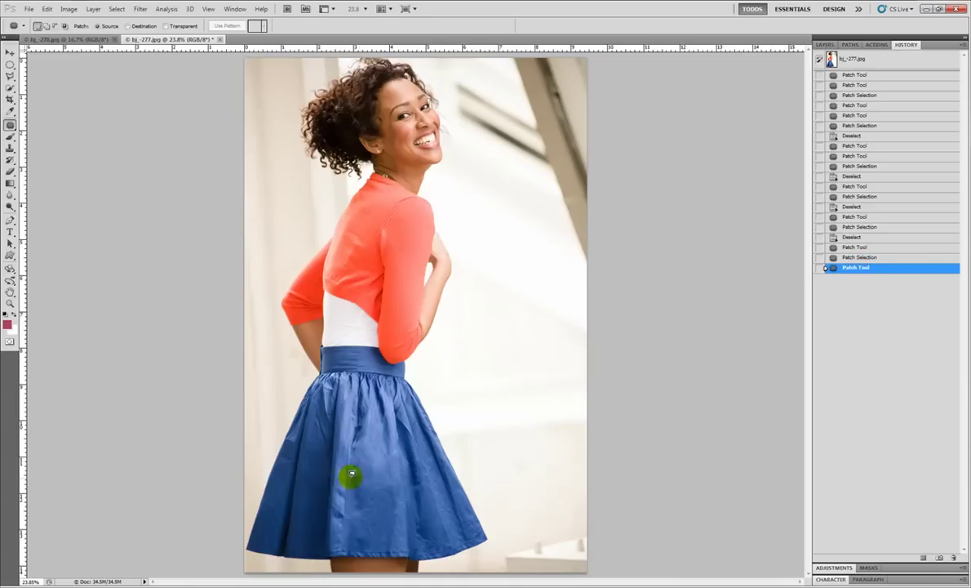